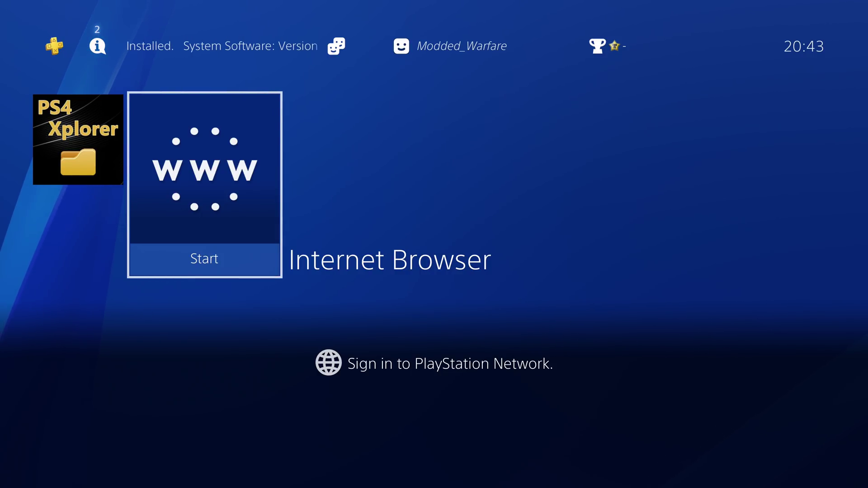
{"action": "key", "text": "Left"}
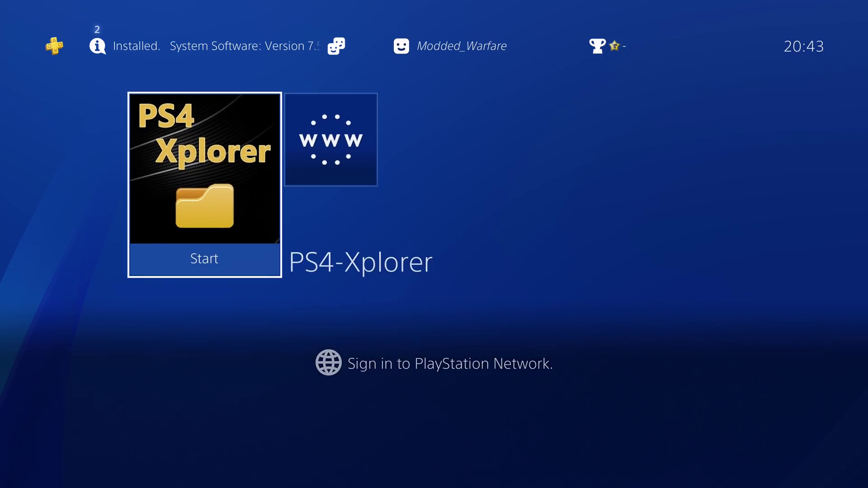
{"action": "key", "text": "Right"}
{"action": "key", "text": "Left"}
{"action": "key", "text": "Up"}
{"action": "key", "text": "Down"}
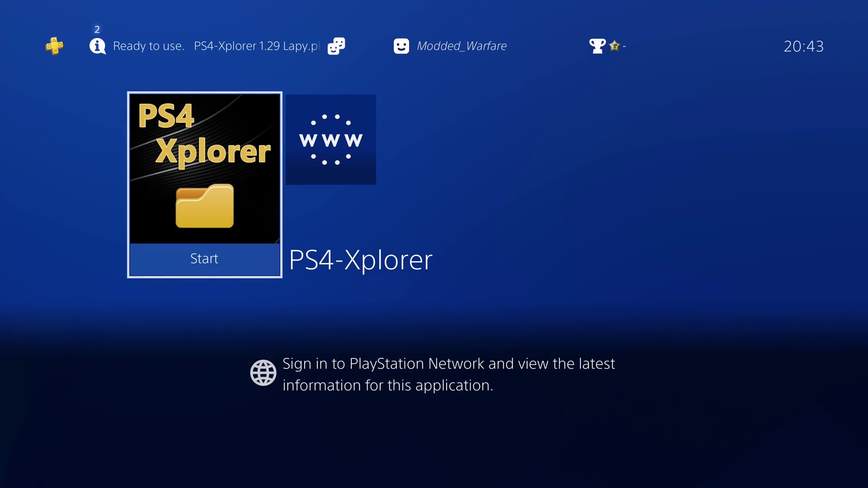
Step: Open the System section of the console's settings
{"action": "key", "text": "Up"}
{"action": "key", "text": "Left"}
{"action": "key", "text": "Return"}
{"action": "key", "text": "Down"}
{"action": "key", "text": "Down"}
{"action": "key", "text": "Down"}
{"action": "key", "text": "Down"}
{"action": "key", "text": "Down"}
{"action": "key", "text": "Down"}
{"action": "key", "text": "Down"}
{"action": "key", "text": "Down"}
{"action": "key", "text": "Down"}
{"action": "key", "text": "Down"}
{"action": "key", "text": "Down"}
{"action": "key", "text": "Down"}
{"action": "key", "text": "Down"}
{"action": "key", "text": "Down"}
{"action": "key", "text": "Down"}
{"action": "key", "text": "Down"}
{"action": "key", "text": "Down"}
{"action": "key", "text": "Down"}
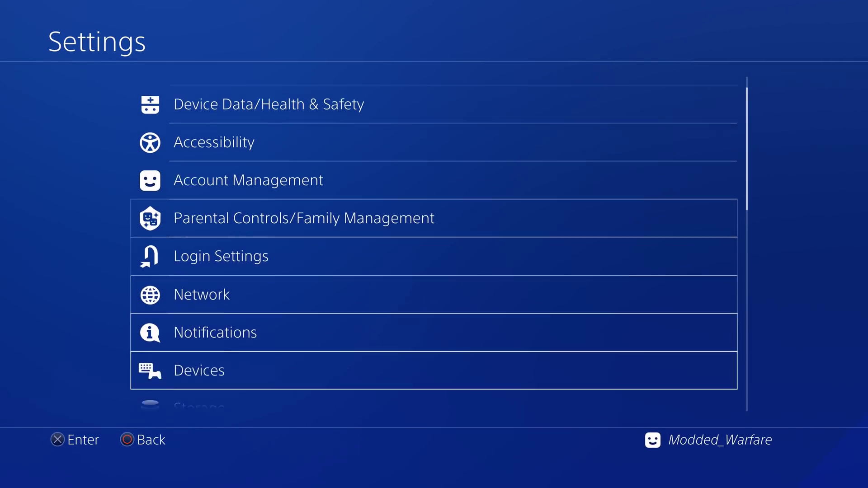
{"action": "key", "text": "Up"}
{"action": "key", "text": "Up"}
{"action": "key", "text": "Return"}
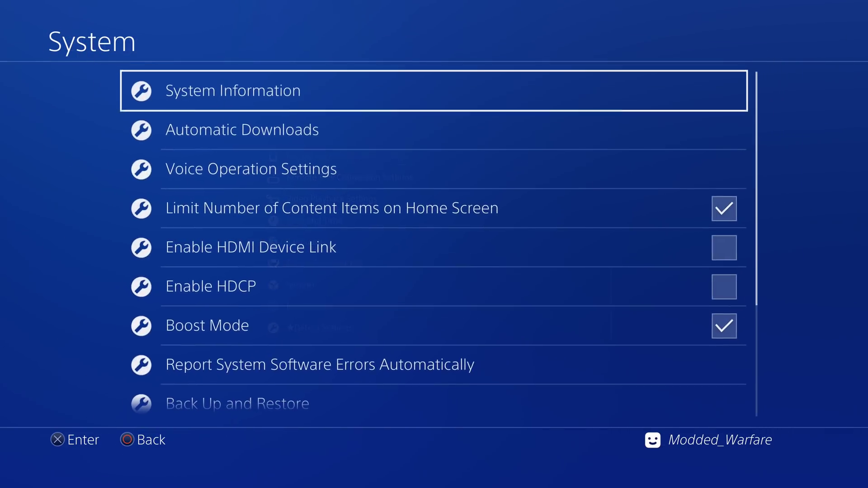
Step: Check the installed system software version in System Information and return to the System settings
{"action": "key", "text": "Down"}
{"action": "key", "text": "Up"}
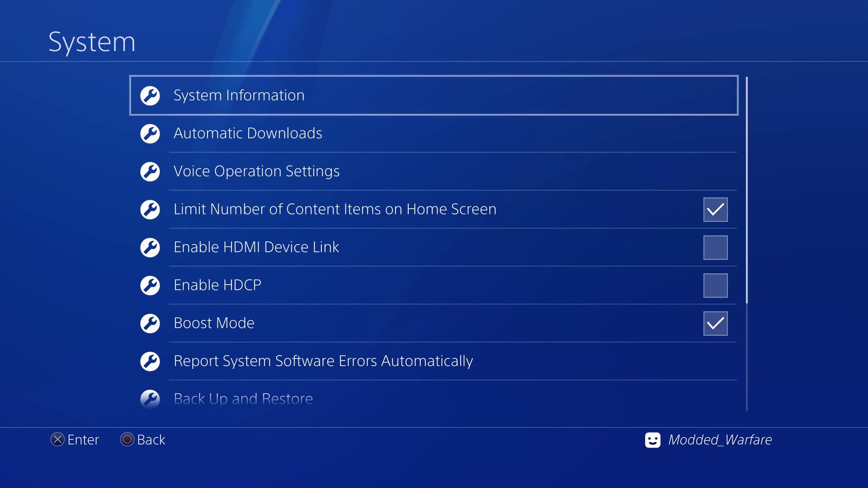
{"action": "key", "text": "Return"}
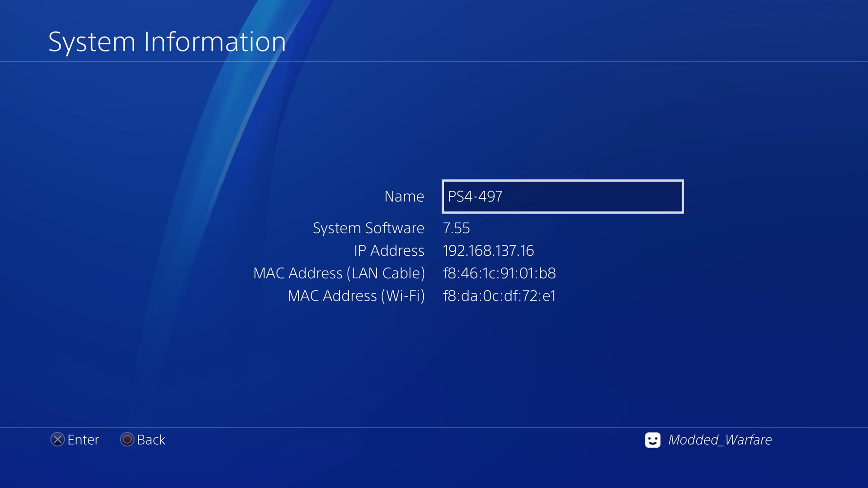
{"action": "key", "text": "Escape"}
Step: Look through the remaining System options down to User Agreement and return to the main settings
{"action": "key", "text": "Down"}
{"action": "key", "text": "Down"}
{"action": "key", "text": "Down"}
{"action": "key", "text": "Down"}
{"action": "key", "text": "Down"}
{"action": "key", "text": "Down"}
{"action": "key", "text": "Down"}
{"action": "key", "text": "Down"}
{"action": "key", "text": "Down"}
{"action": "key", "text": "Down"}
{"action": "key", "text": "Down"}
{"action": "key", "text": "Down"}
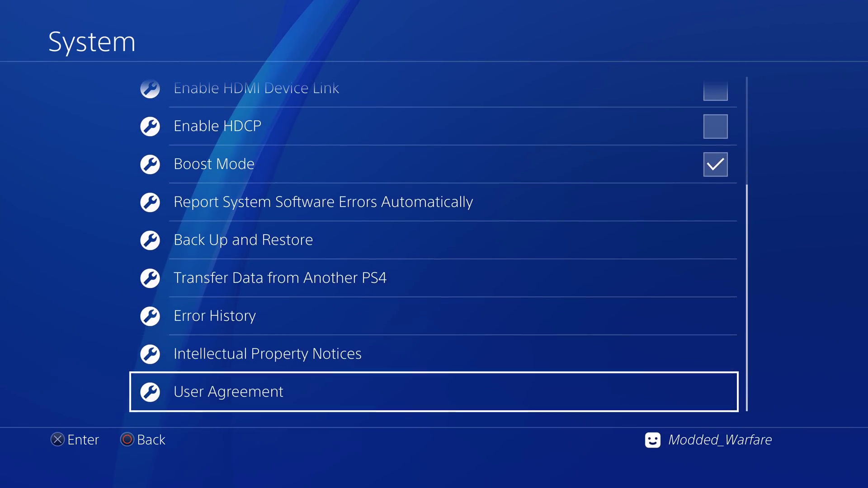
{"action": "key", "text": "Escape"}
Step: Open Debug Settings, look over its first entries and return to the home screen
{"action": "key", "text": "Down"}
{"action": "key", "text": "Down"}
{"action": "key", "text": "Return"}
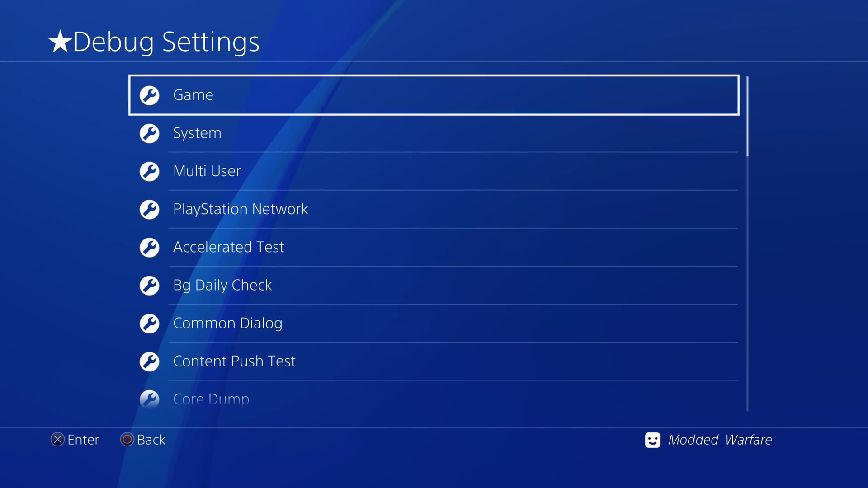
{"action": "key", "text": "Down"}
{"action": "key", "text": "Down"}
{"action": "key", "text": "Up"}
{"action": "key", "text": "Up"}
{"action": "key", "text": "Escape"}
{"action": "key", "text": "Escape"}
{"action": "key", "text": "Down"}
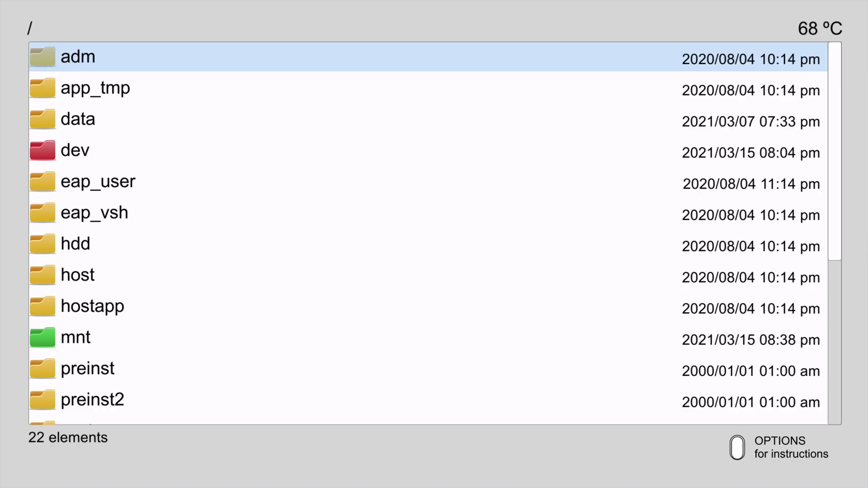
Step: Browse the folders in the root directory of PS4-Xplorer
{"action": "key", "text": "Down"}
{"action": "key", "text": "Down"}
{"action": "key", "text": "Down"}
{"action": "key", "text": "Down"}
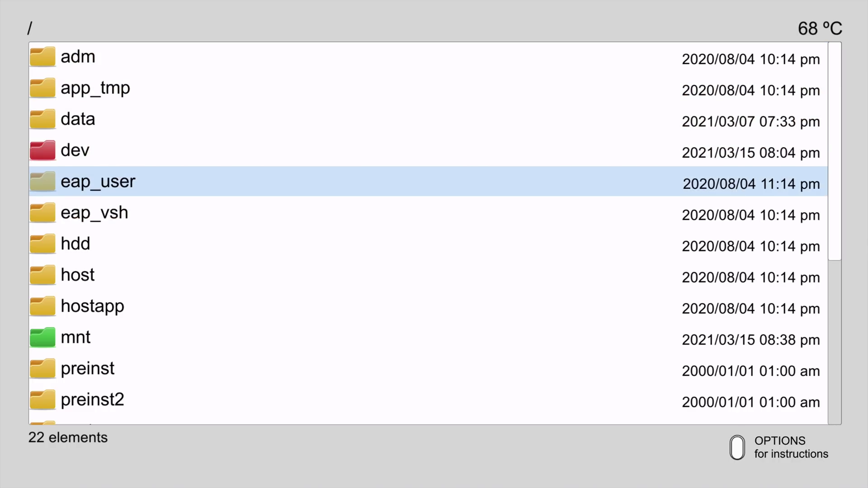
{"action": "key", "text": "Up"}
{"action": "key", "text": "Up"}
{"action": "key", "text": "Up"}
{"action": "key", "text": "Down"}
{"action": "key", "text": "Down"}
Step: Return to the home screen and close the PS4-Xplorer application
{"action": "key", "text": "Home"}
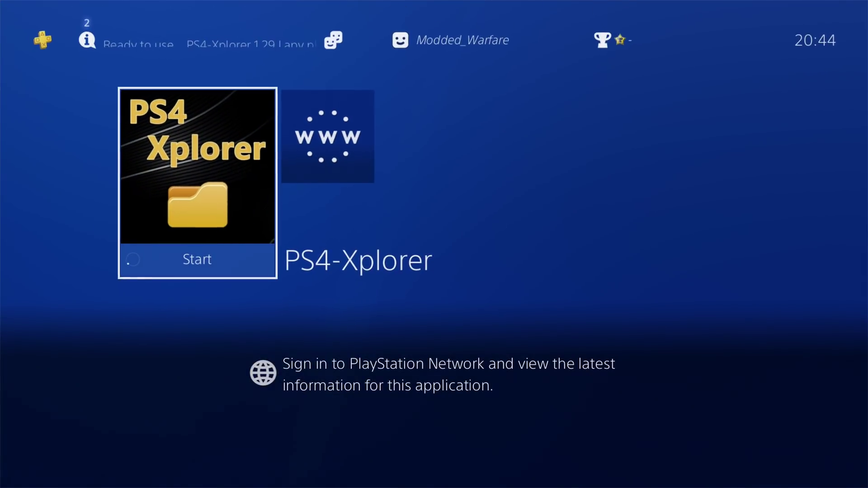
{"action": "key", "text": "Menu"}
{"action": "key", "text": "Return"}
{"action": "key", "text": "Return"}
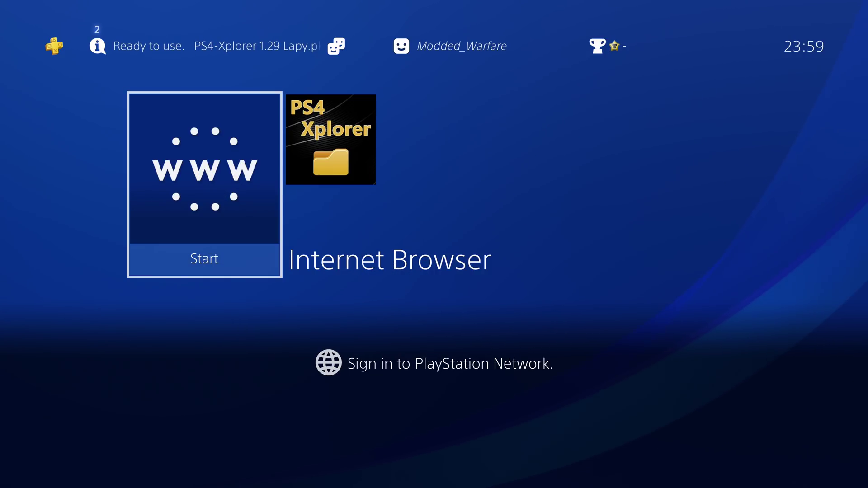
Step: Start the Internet Browser and select the Night King v1.3 page among the frequently used pages
{"action": "key", "text": "Return"}
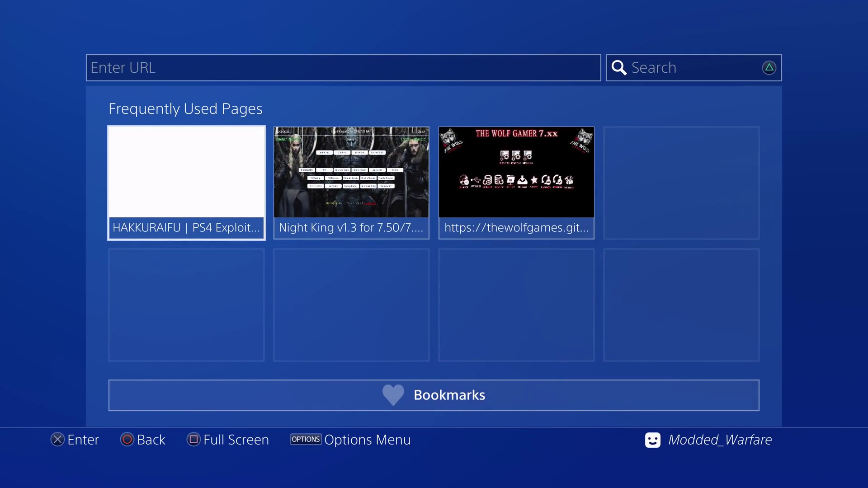
{"action": "key", "text": "Right"}
{"action": "key", "text": "Right"}
{"action": "key", "text": "Left"}
{"action": "key", "text": "Left"}
{"action": "key", "text": "Right"}
{"action": "key", "text": "Right"}
{"action": "key", "text": "Left"}
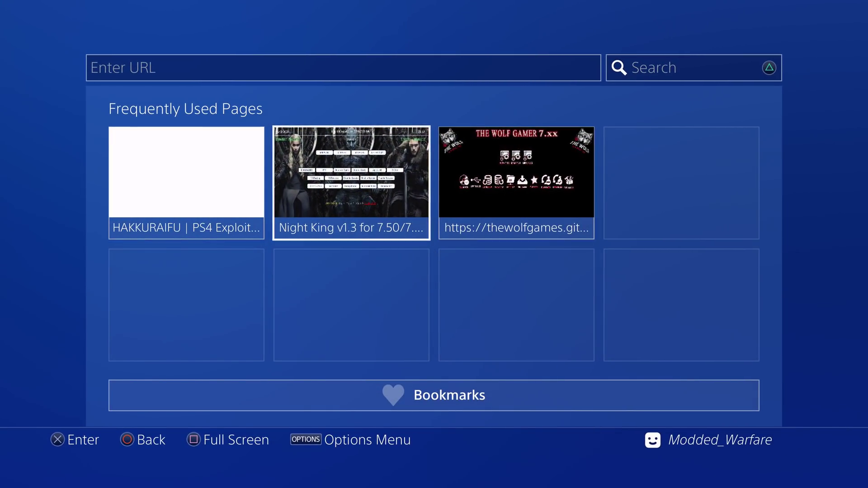
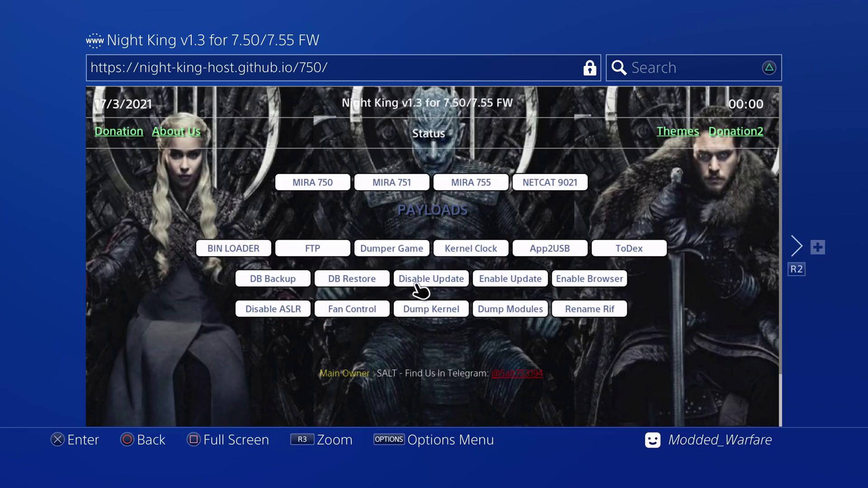
Step: Leave the exploit host page and open the browser's Browsing History
{"action": "key", "text": "Menu"}
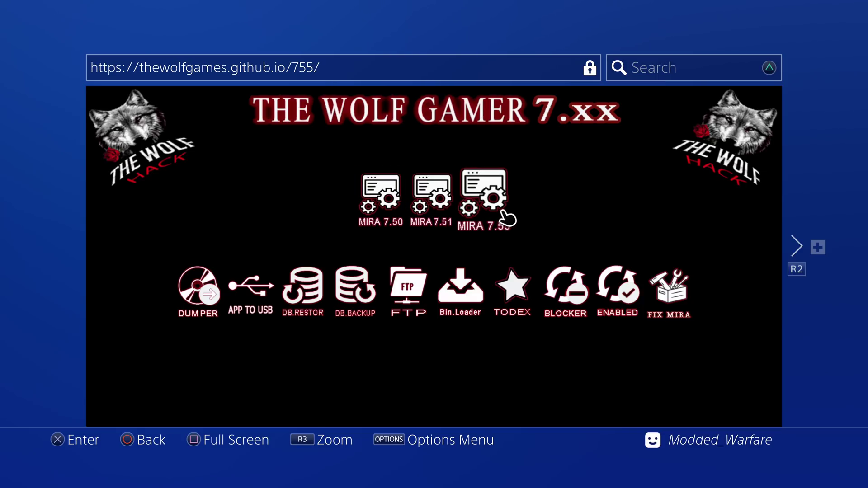
{"action": "key", "text": "Escape"}
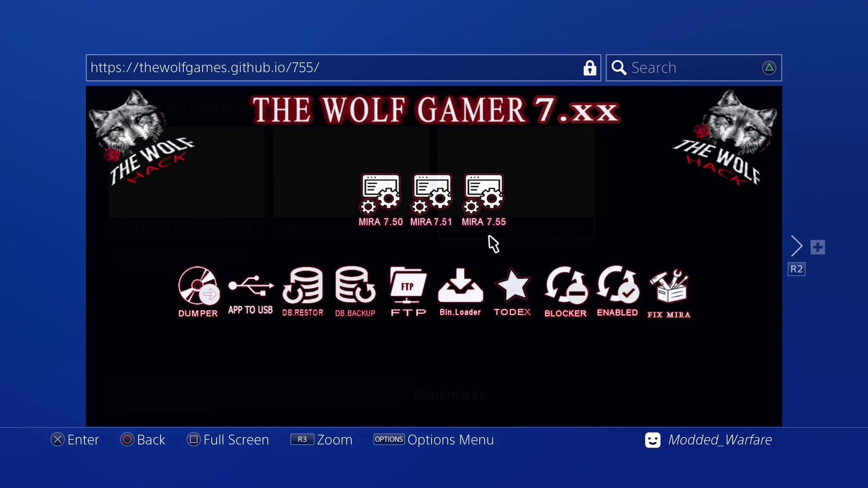
{"action": "key", "text": "Left"}
{"action": "key", "text": "Right"}
{"action": "key", "text": "F3"}
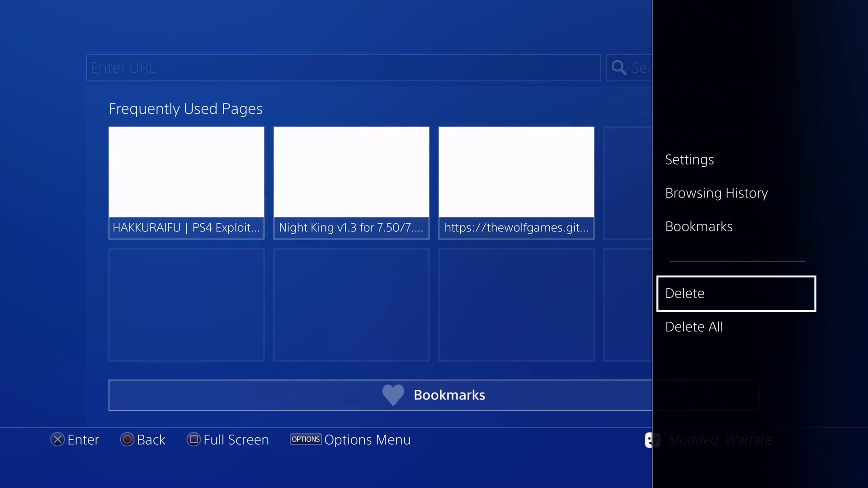
{"action": "key", "text": "Up"}
{"action": "key", "text": "Up"}
{"action": "key", "text": "Return"}
{"action": "key", "text": "Return"}
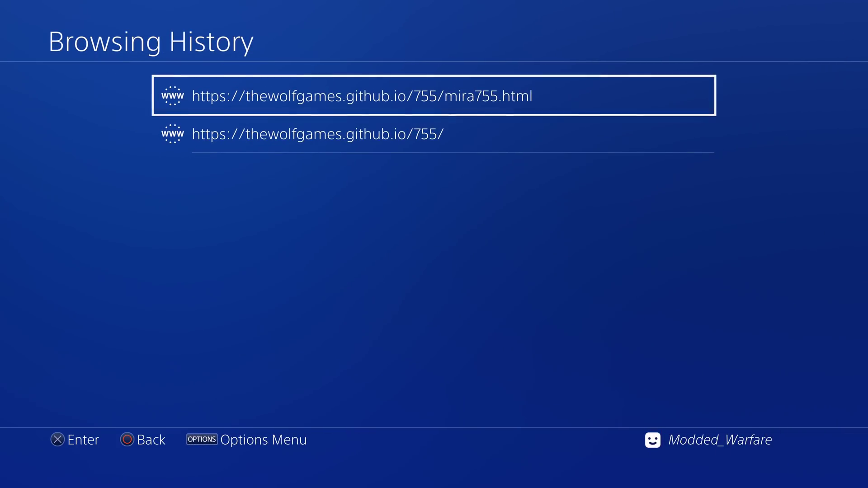
Step: Clear the entire browsing history and return to the browser's start page
{"action": "key", "text": "Menu"}
{"action": "key", "text": "Return"}
{"action": "key", "text": "Return"}
{"action": "key", "text": "Escape"}
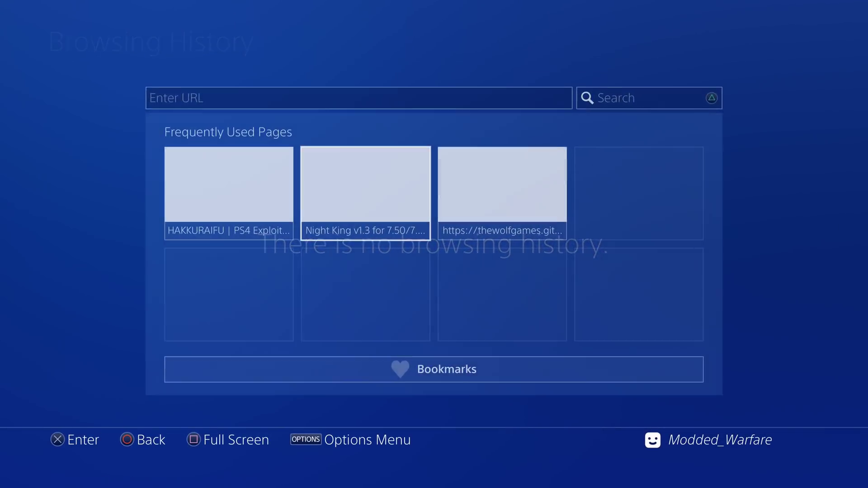
Step: Delete the cookies and clear the website data in the browser's settings
{"action": "key", "text": "Menu"}
{"action": "key", "text": "Up"}
{"action": "key", "text": "Up"}
{"action": "key", "text": "Up"}
{"action": "key", "text": "Return"}
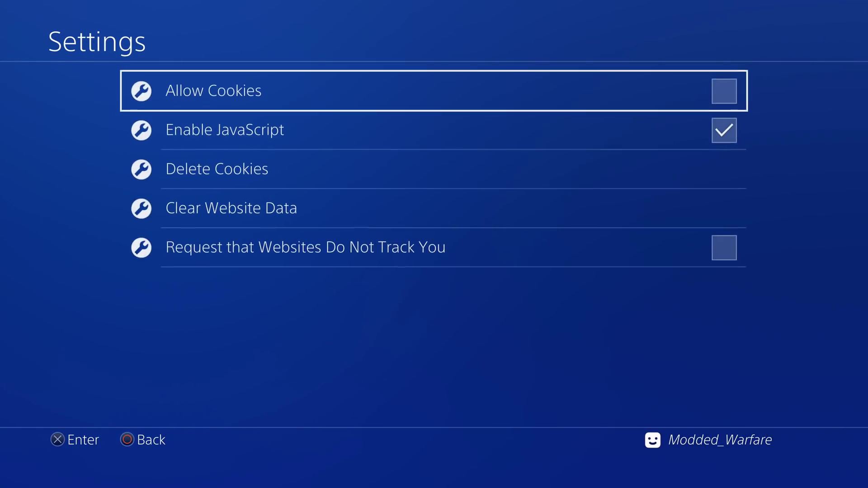
{"action": "key", "text": "Down"}
{"action": "key", "text": "Down"}
{"action": "key", "text": "Return"}
{"action": "key", "text": "Return"}
{"action": "key", "text": "Down"}
{"action": "key", "text": "Return"}
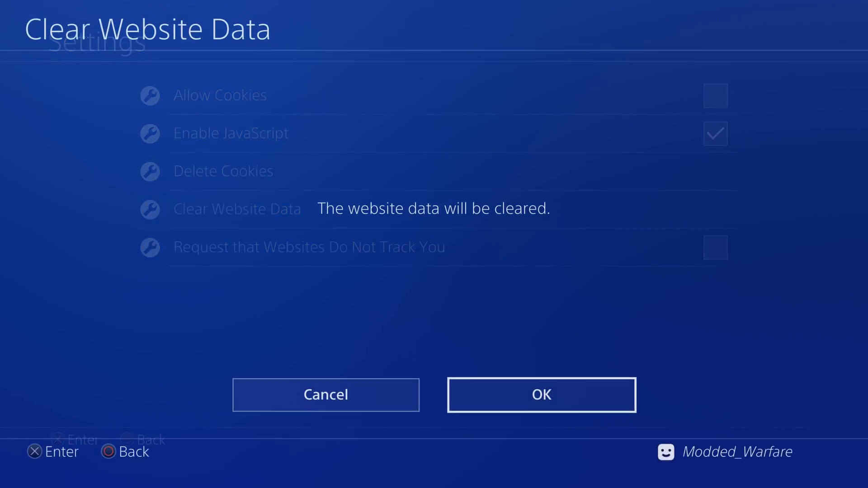
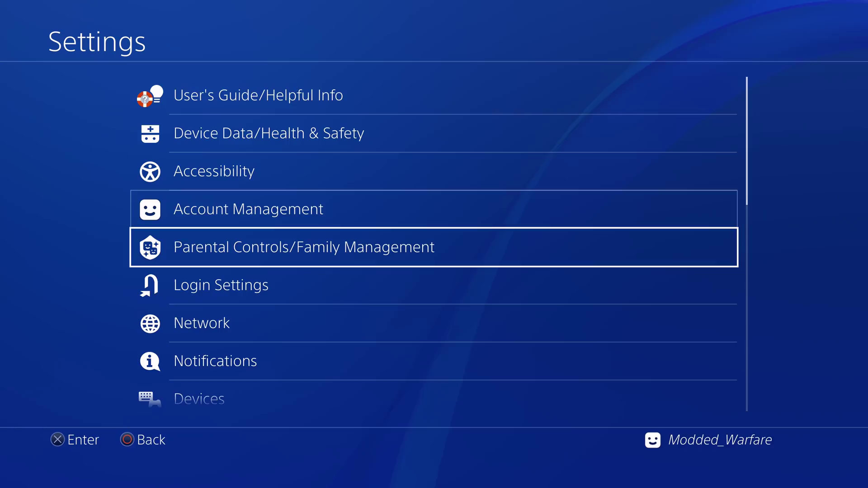
Step: Turn off Connect to the Internet in the console's Network settings and return to the home screen
{"action": "key", "text": "Down"}
{"action": "key", "text": "Down"}
{"action": "key", "text": "Down"}
{"action": "key", "text": "Up"}
{"action": "key", "text": "Return"}
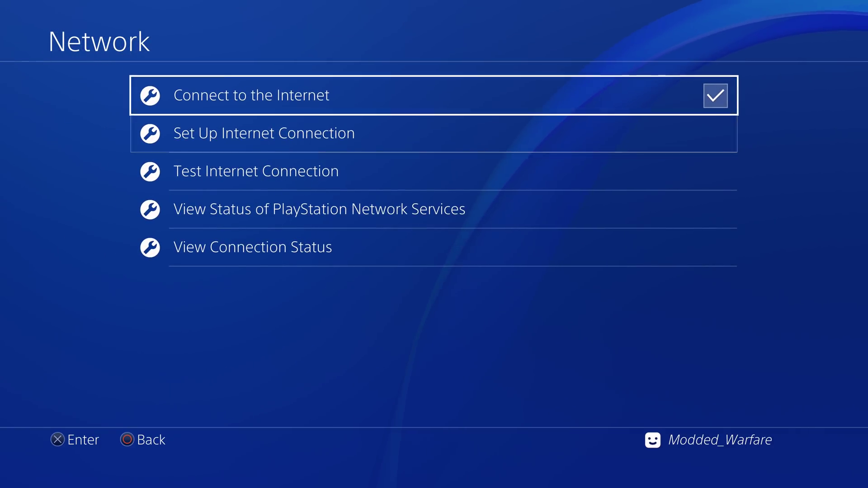
{"action": "key", "text": "Return"}
{"action": "key", "text": "Escape"}
{"action": "key", "text": "Escape"}
{"action": "key", "text": "Down"}
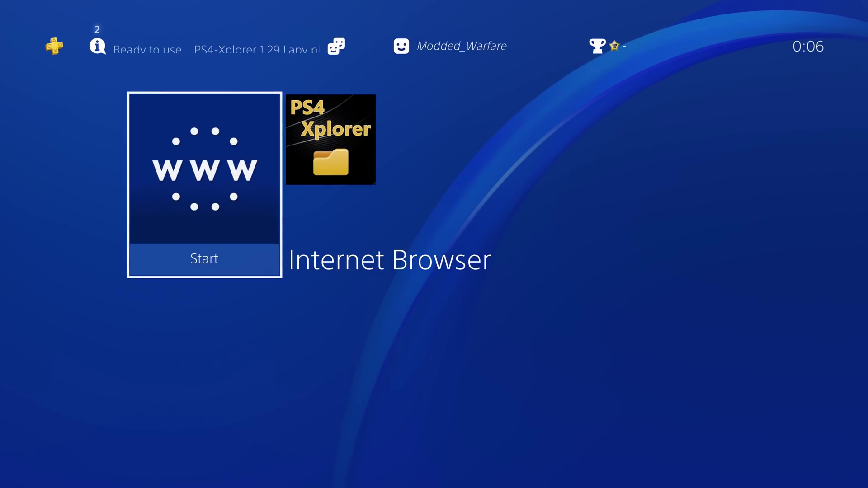
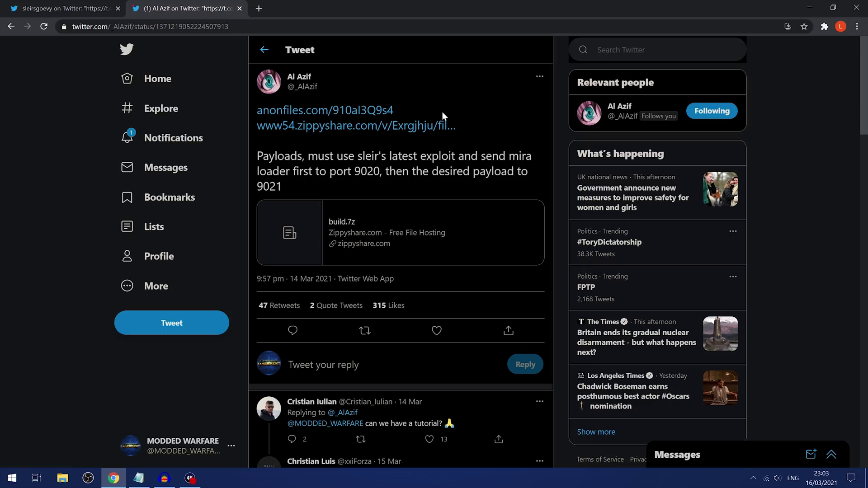
Step: Review the tweet with the Mira for 7.55 and JB 7.55 download links and minimize the browser
{"action": "left_click", "coordinate": [85, 8]}
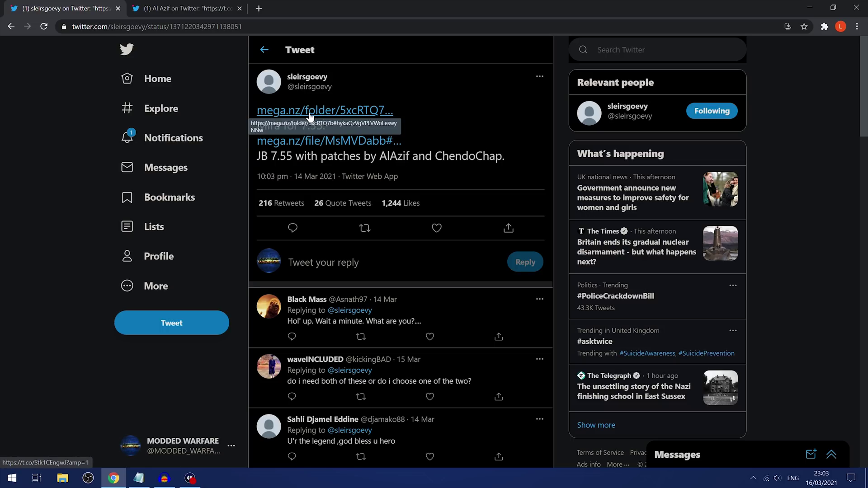
{"action": "left_click_drag", "start_coordinate": [350, 129], "coordinate": [301, 128]}
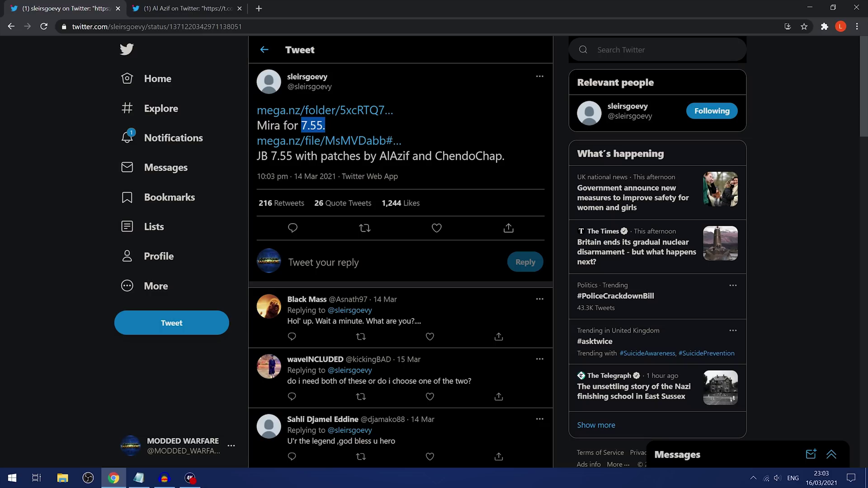
{"action": "left_click", "coordinate": [335, 130]}
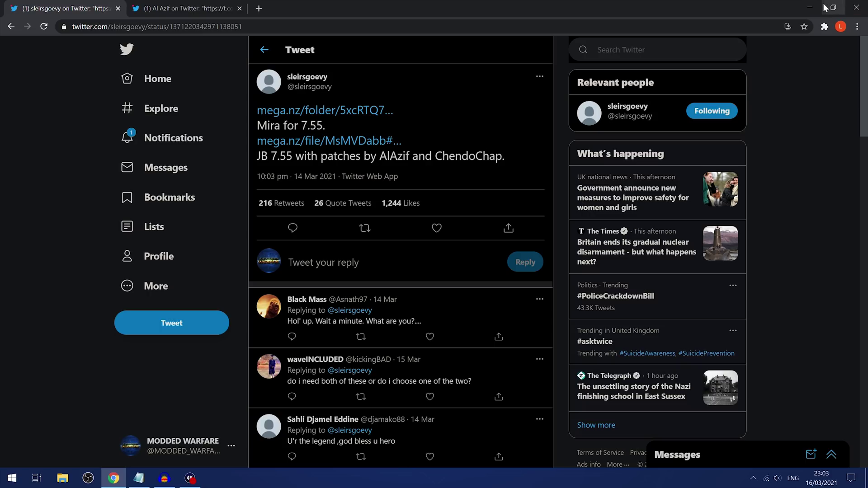
{"action": "left_click", "coordinate": [810, 7]}
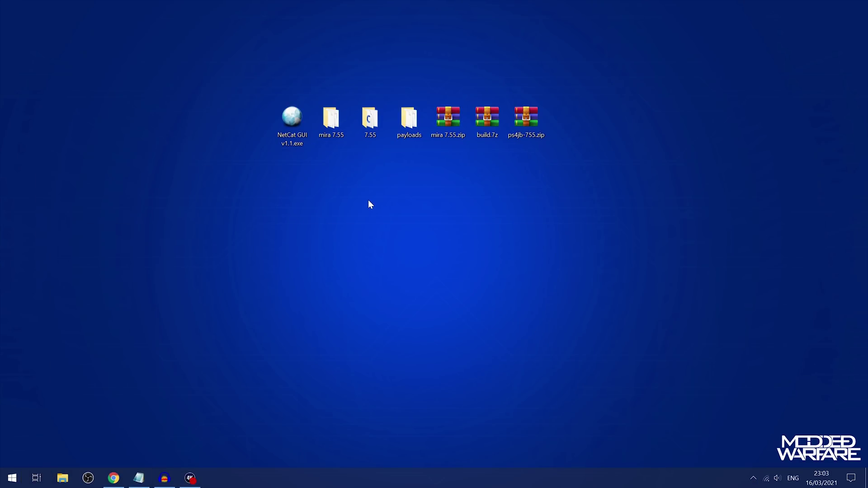
Step: Inspect the files inside the mira 7.55 folder of mira 7.55.zip and close the archive
{"action": "double_click", "coordinate": [446, 121]}
{"action": "left_click_drag", "start_coordinate": [500, 148], "coordinate": [526, 164]}
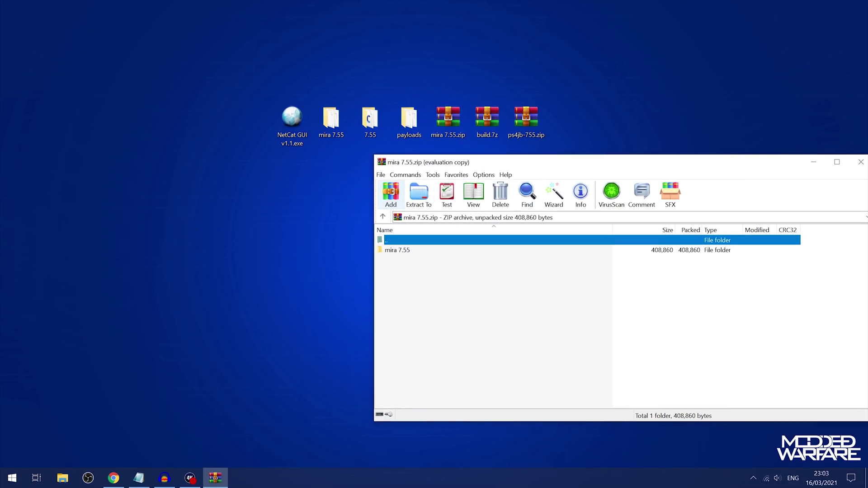
{"action": "left_click", "coordinate": [511, 209]}
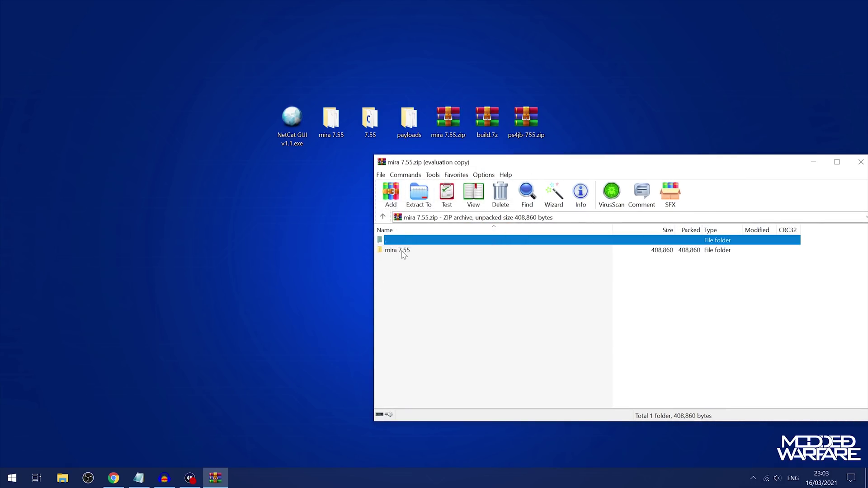
{"action": "double_click", "coordinate": [398, 250]}
{"action": "left_click_drag", "start_coordinate": [656, 165], "coordinate": [568, 170]}
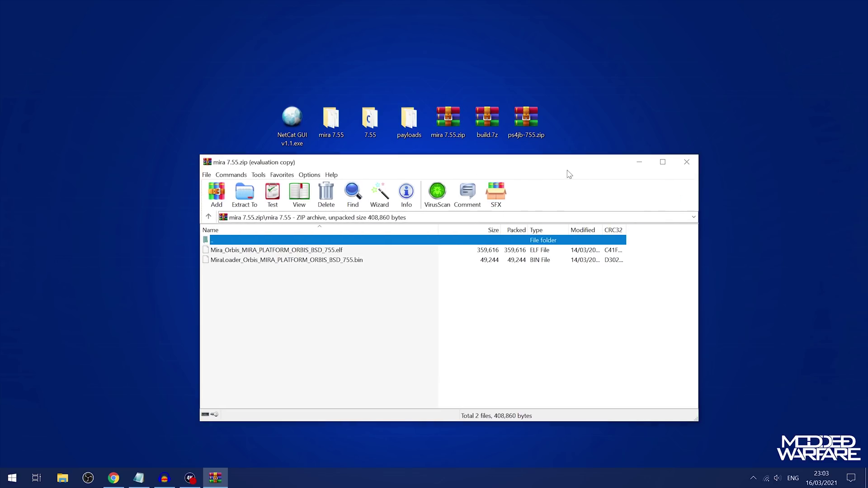
{"action": "left_click", "coordinate": [686, 161]}
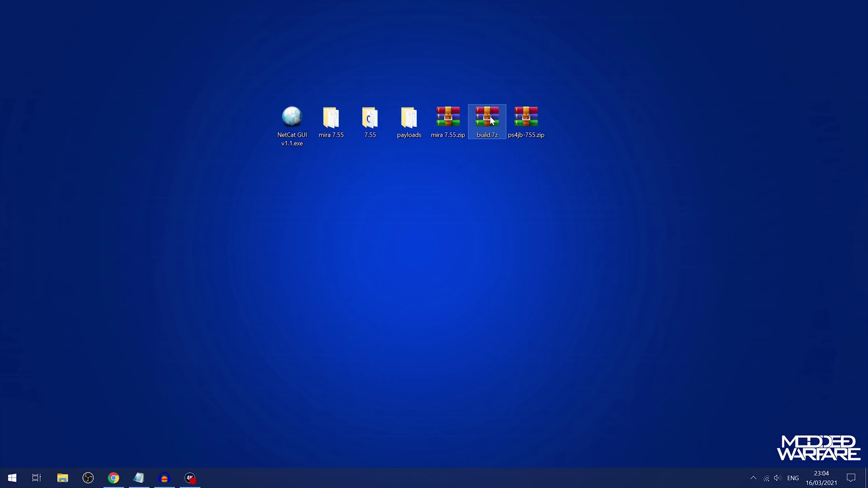
Step: Inspect the payload .bin files inside build.7z and close the archive
{"action": "double_click", "coordinate": [487, 118]}
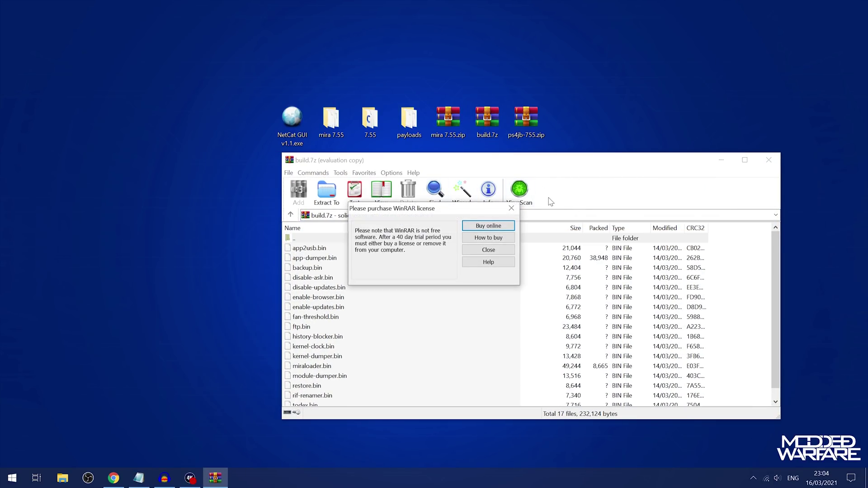
{"action": "left_click_drag", "start_coordinate": [728, 248], "coordinate": [617, 420]}
{"action": "scroll", "coordinate": [505, 365], "scroll_direction": "up", "scroll_amount": 1}
{"action": "left_click", "coordinate": [720, 298]}
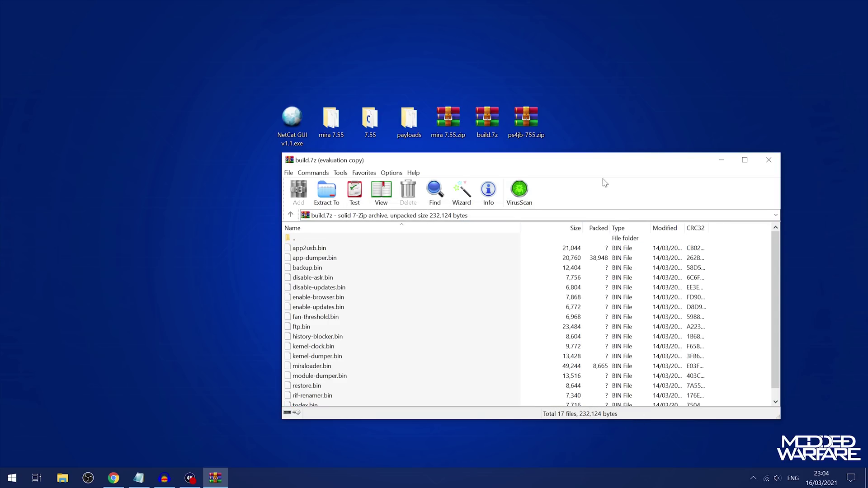
{"action": "left_click", "coordinate": [768, 160]}
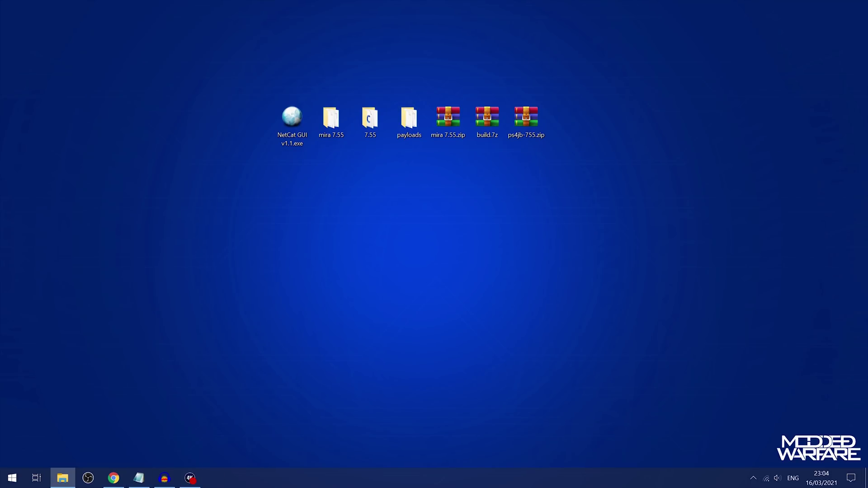
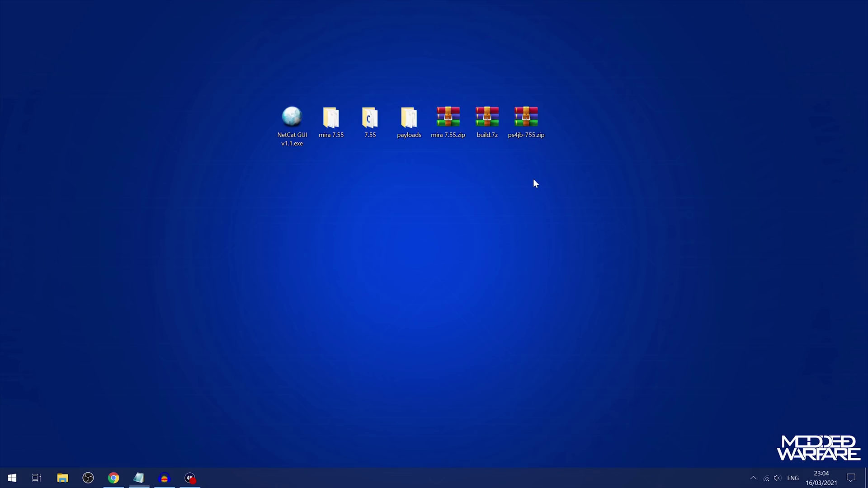
Step: Open ps4jb-755.zip and select the webkit-7.50 folder and all exploit files to review its contents
{"action": "double_click", "coordinate": [527, 124]}
{"action": "left_click_drag", "start_coordinate": [446, 170], "coordinate": [625, 144]}
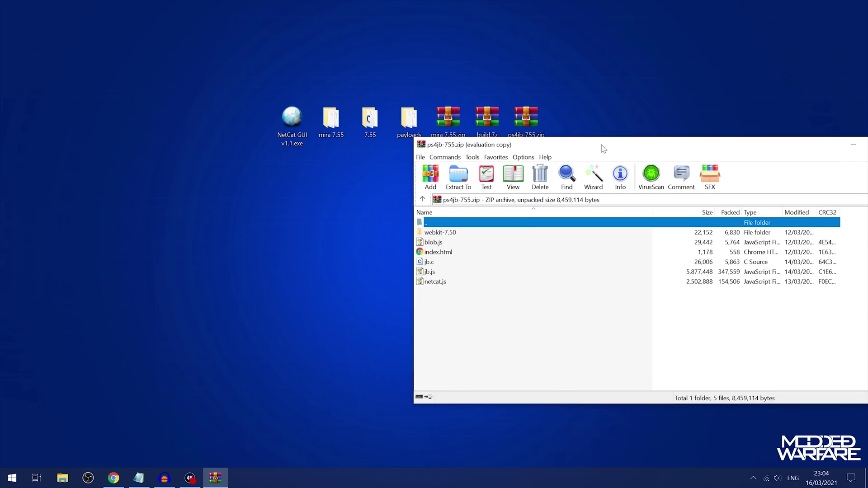
{"action": "left_click", "coordinate": [511, 208]}
{"action": "left_click_drag", "start_coordinate": [462, 307], "coordinate": [462, 236]}
Step: Review the extracted exploit files in the 7.55 desktop folder, closing the archive and minimizing the folder window
{"action": "double_click", "coordinate": [358, 123]}
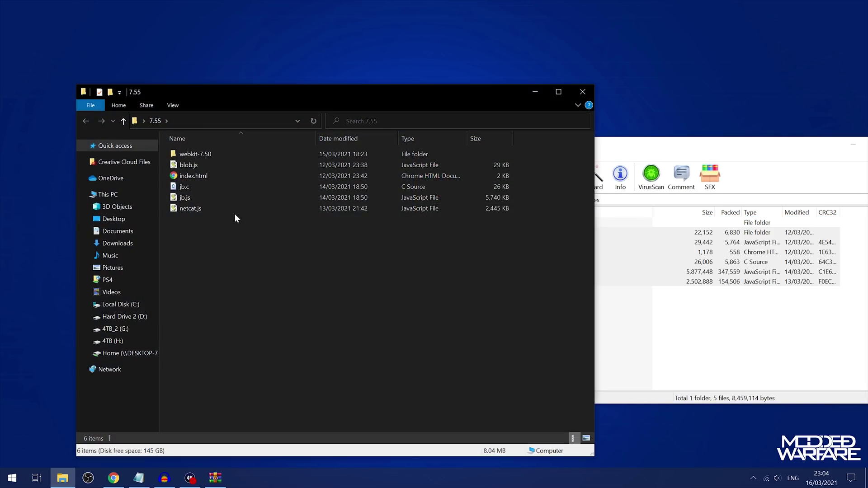
{"action": "left_click_drag", "start_coordinate": [759, 144], "coordinate": [518, 147]}
{"action": "left_click", "coordinate": [664, 149]}
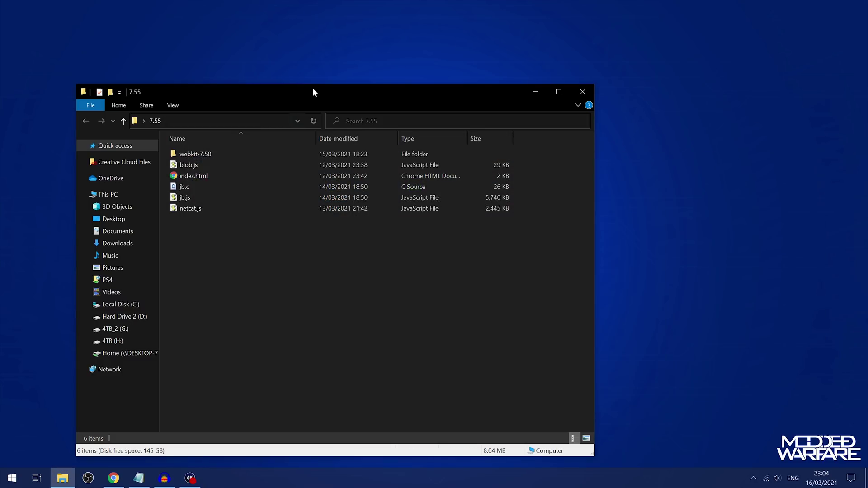
{"action": "left_click_drag", "start_coordinate": [323, 94], "coordinate": [395, 92]}
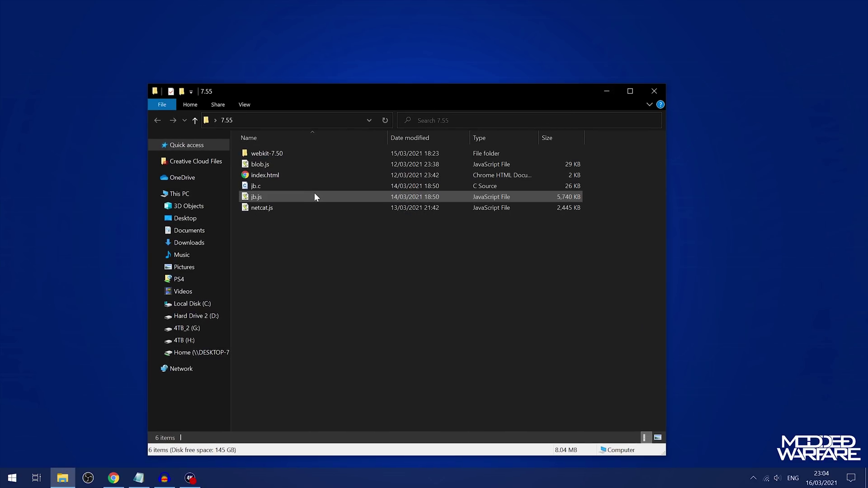
{"action": "left_click", "coordinate": [611, 91]}
Step: Examine the Node.js download page for the Windows Installer (.msi) options and minimize the browser
{"action": "left_click", "coordinate": [114, 475]}
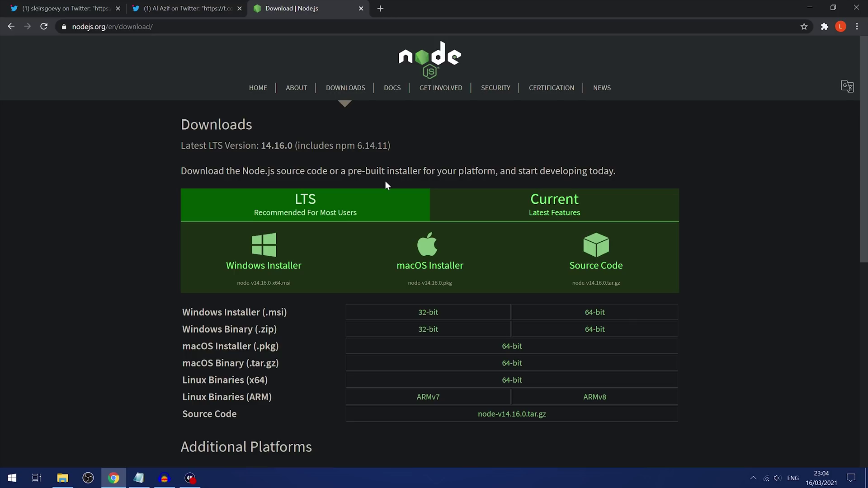
{"action": "scroll", "coordinate": [385, 181], "scroll_direction": "down", "scroll_amount": 3}
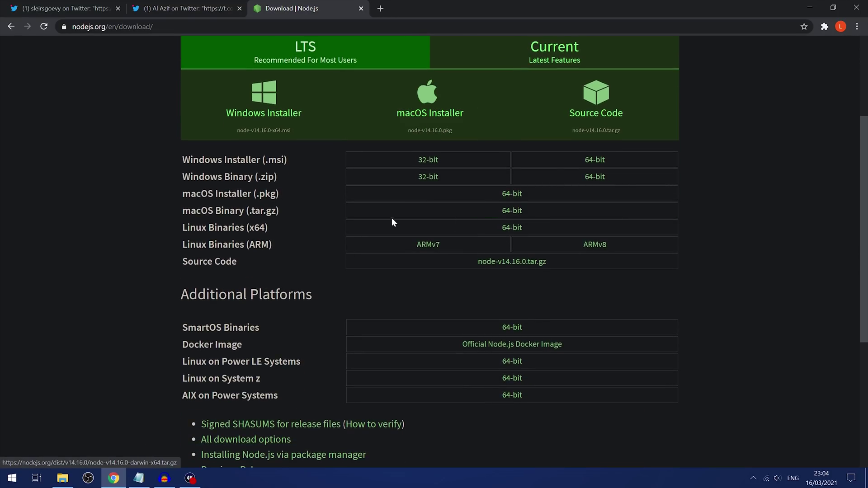
{"action": "scroll", "coordinate": [459, 270], "scroll_direction": "up", "scroll_amount": 3}
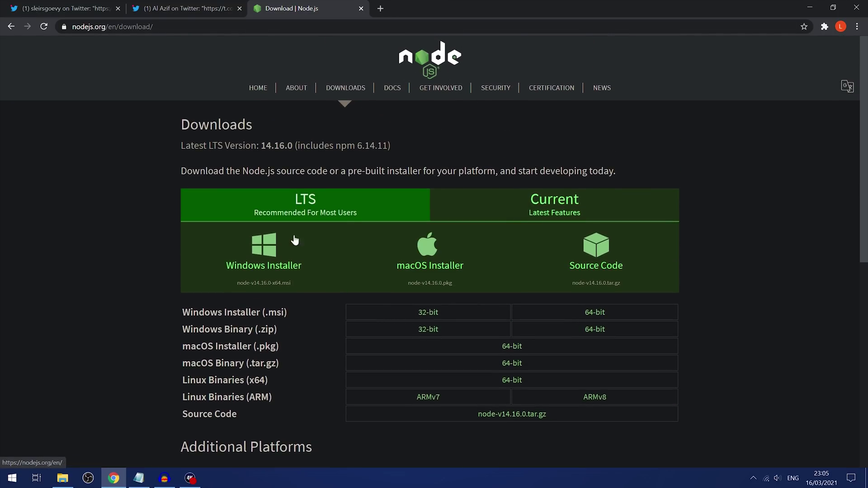
{"action": "scroll", "coordinate": [293, 217], "scroll_direction": "down", "scroll_amount": 2}
{"action": "left_click_drag", "start_coordinate": [190, 211], "coordinate": [329, 217]}
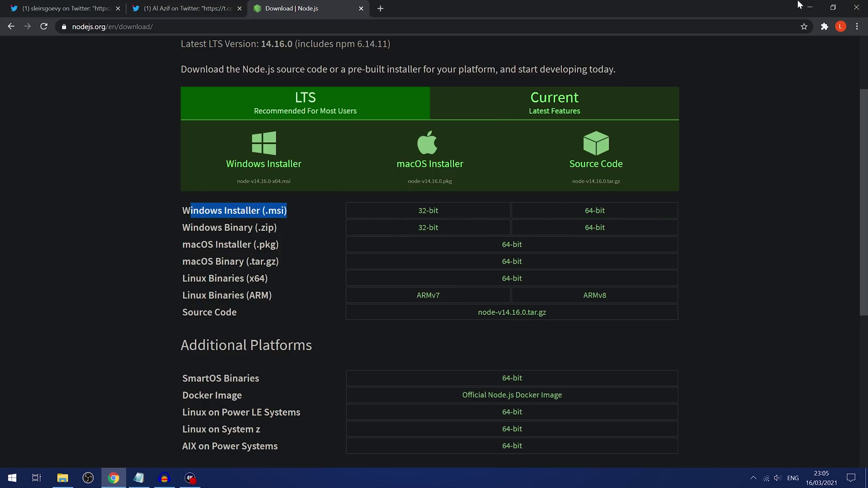
{"action": "left_click", "coordinate": [809, 7]}
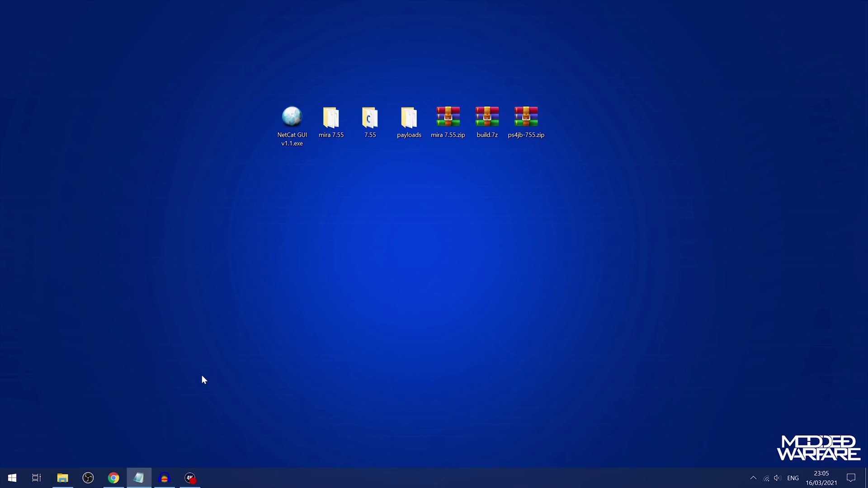
Step: Launch cmd.exe as administrator
{"action": "left_click", "coordinate": [12, 478]}
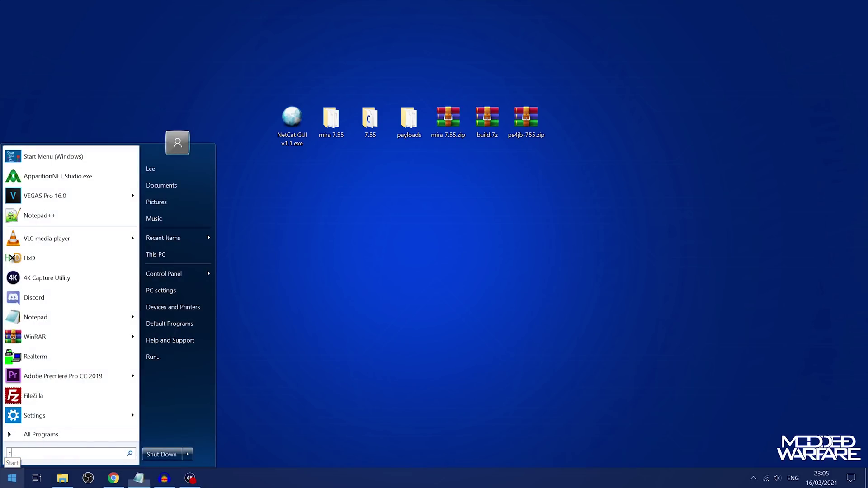
{"action": "type", "text": "cmd"}
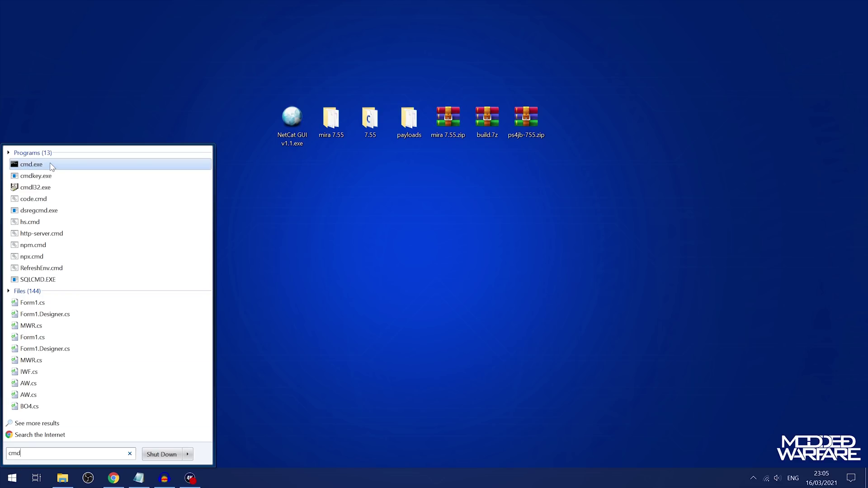
{"action": "right_click", "coordinate": [45, 164]}
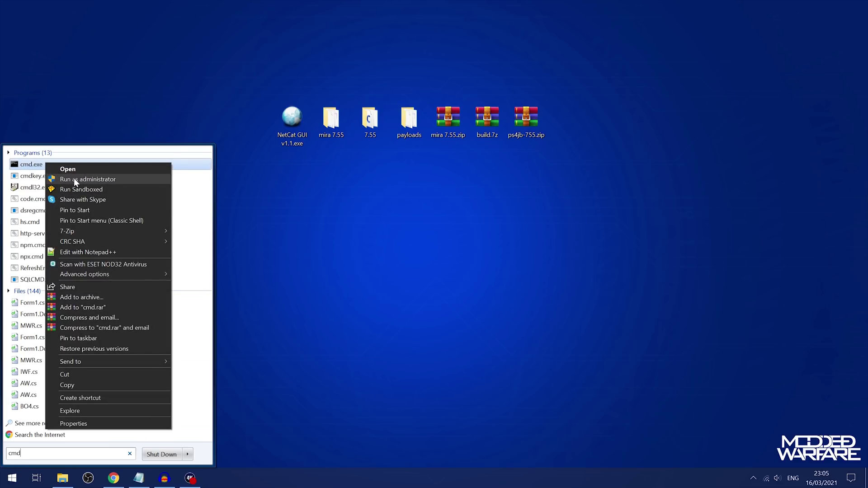
{"action": "left_click", "coordinate": [74, 179]}
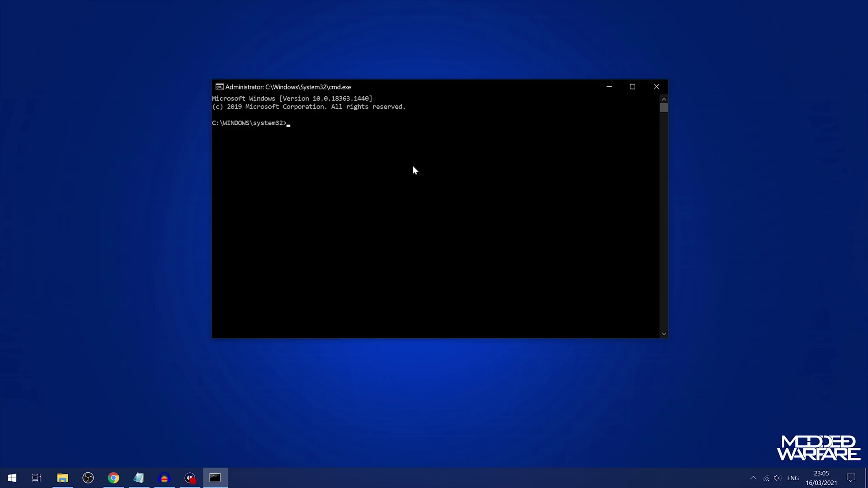
Step: Install the HTTP server package globally with "npm install http-server -g" and close the administrator Command Prompt
{"action": "type", "text": "npm install"}
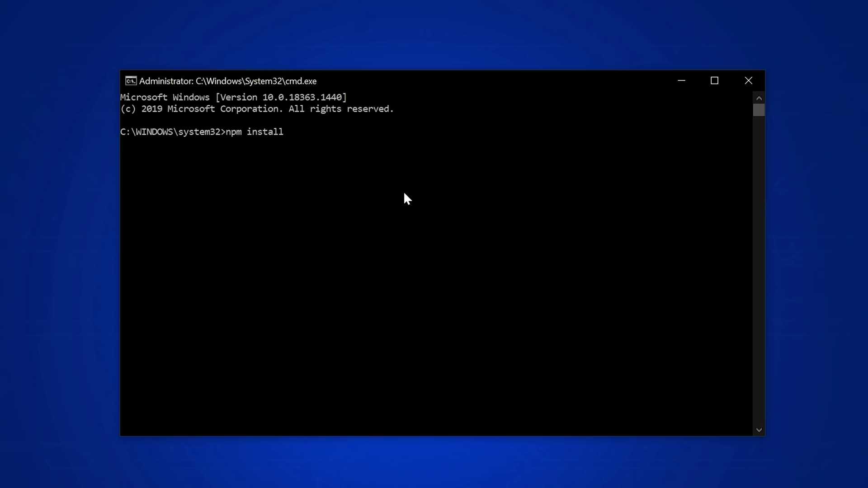
{"action": "type", "text": " http-server -g"}
{"action": "key", "text": "Return"}
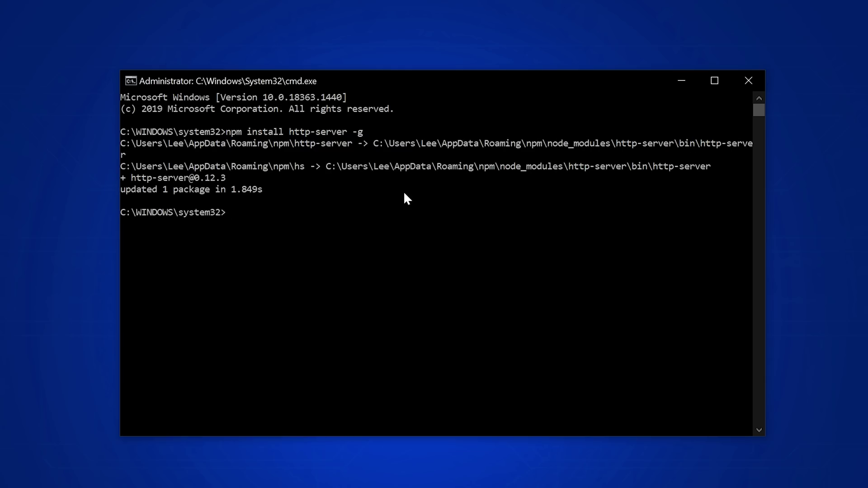
{"action": "left_click", "coordinate": [748, 81]}
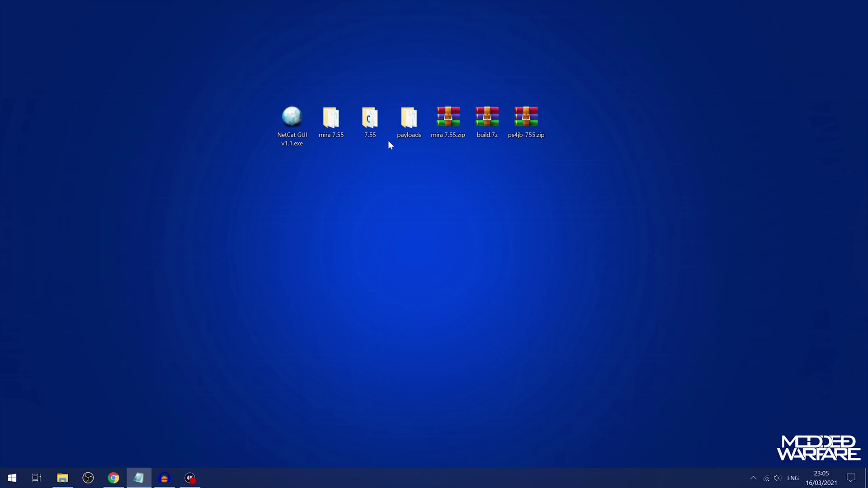
Step: Open a Command Prompt in the 7.55 desktop folder by putting "cmd" before its path D:\Desktop\7.55
{"action": "double_click", "coordinate": [373, 129]}
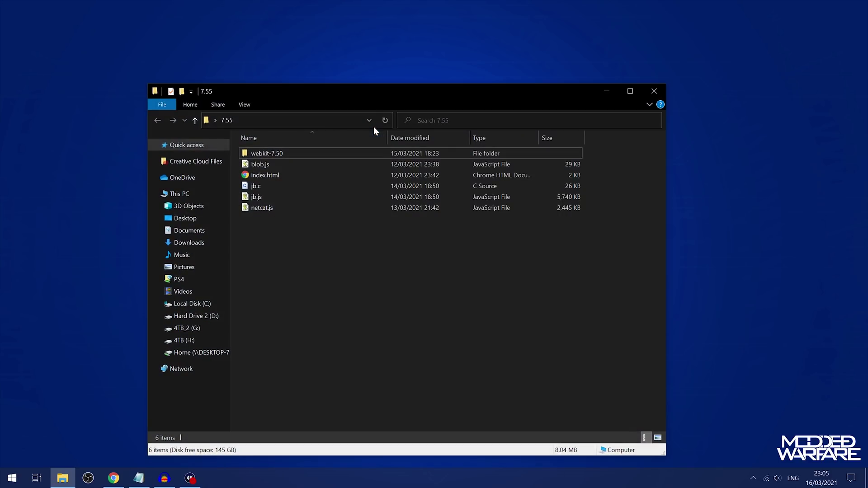
{"action": "left_click_drag", "start_coordinate": [363, 300], "coordinate": [324, 145]}
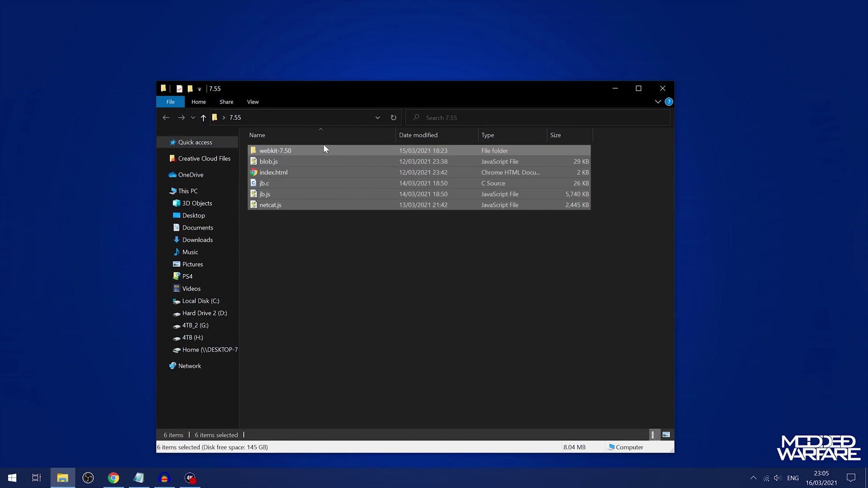
{"action": "left_click", "coordinate": [304, 118]}
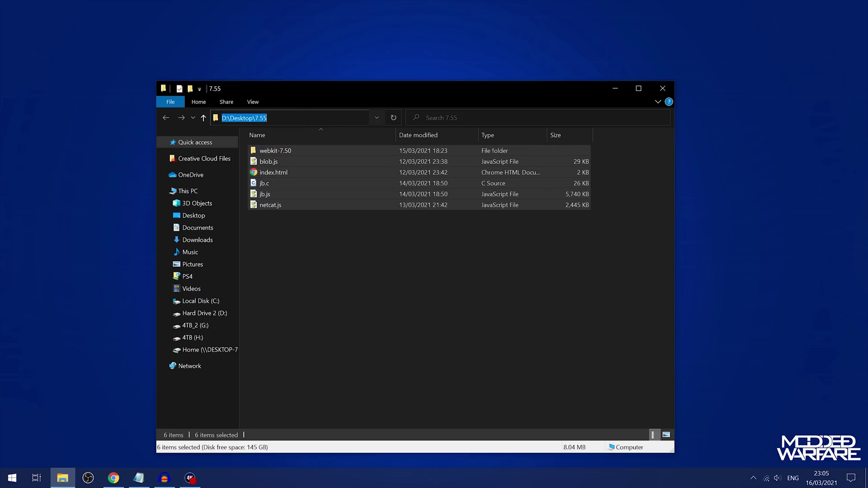
{"action": "key", "text": "End"}
{"action": "type", "text": "cmd"}
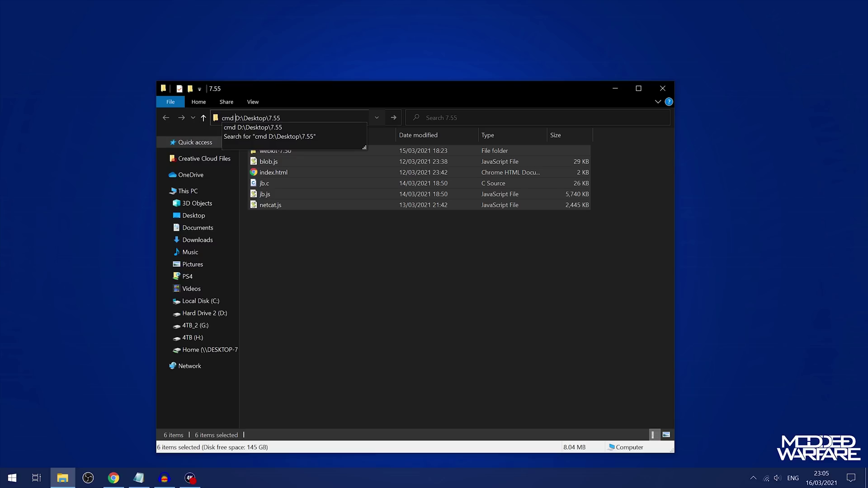
{"action": "key", "text": "Return"}
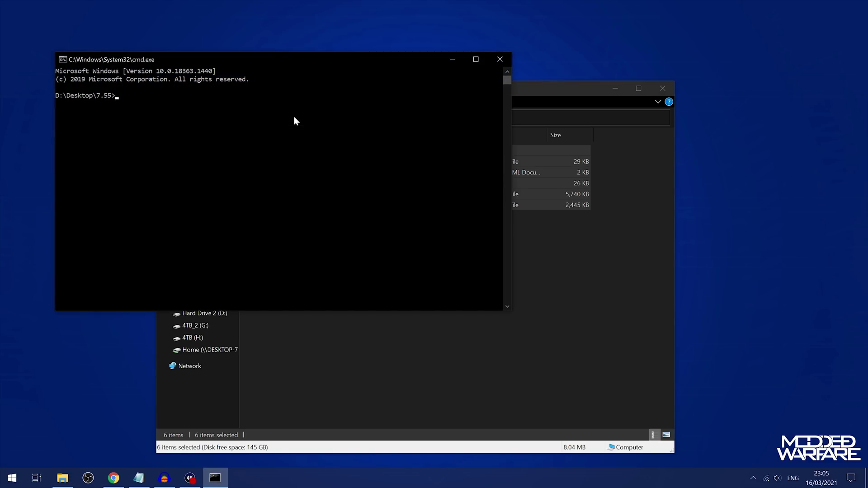
Step: Reposition the Command Prompt and start http-server from the 7.55 folder
{"action": "left_click_drag", "start_coordinate": [322, 59], "coordinate": [406, 139]}
{"action": "left_click_drag", "start_coordinate": [321, 138], "coordinate": [364, 144]}
{"action": "type", "text": "h"}
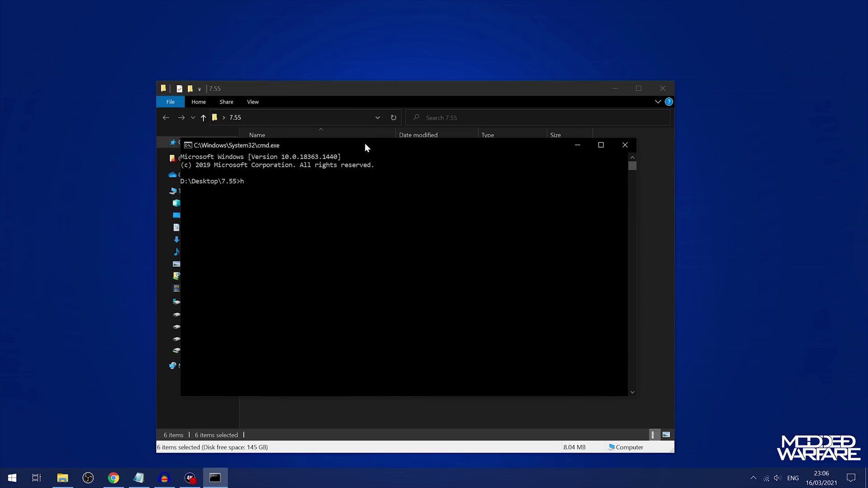
{"action": "type", "text": "http-server"}
{"action": "key", "text": "Return"}
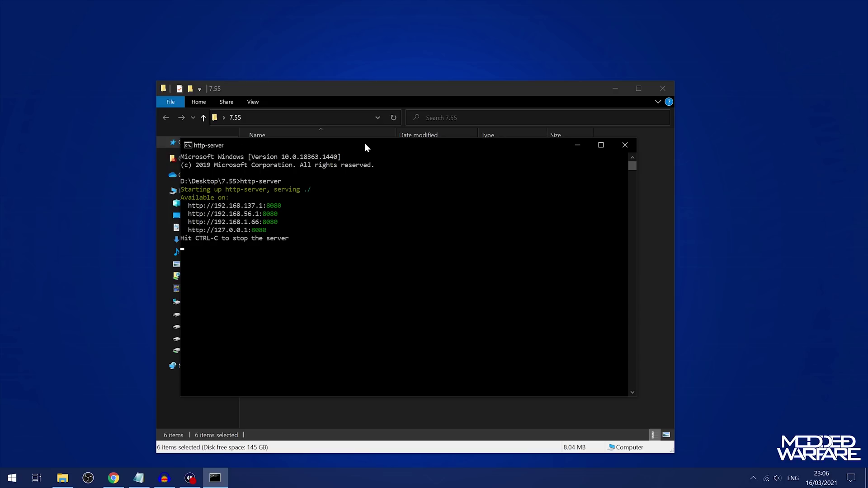
{"action": "left_click_drag", "start_coordinate": [273, 231], "coordinate": [195, 207]}
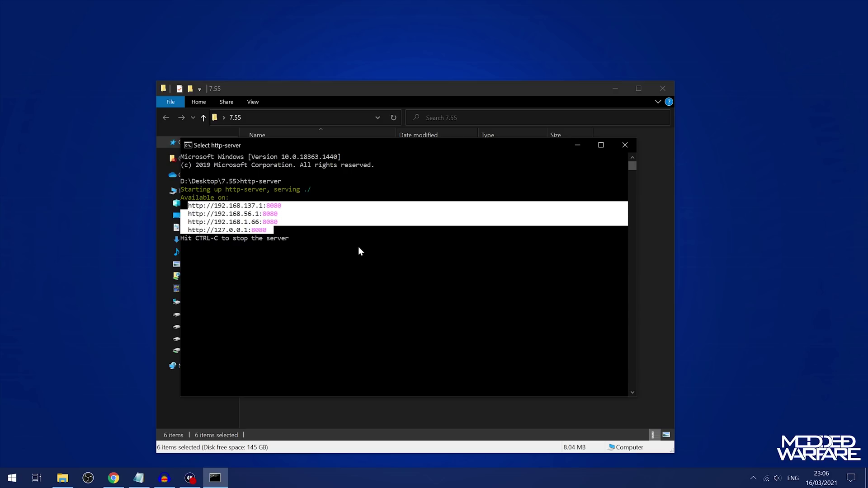
{"action": "left_click", "coordinate": [332, 230]}
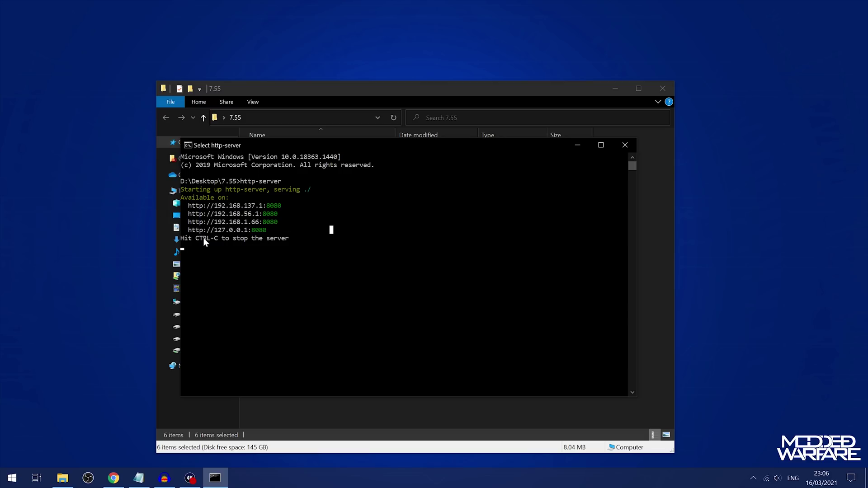
{"action": "left_click_drag", "start_coordinate": [190, 222], "coordinate": [280, 223]}
{"action": "key", "text": "ctrl+c"}
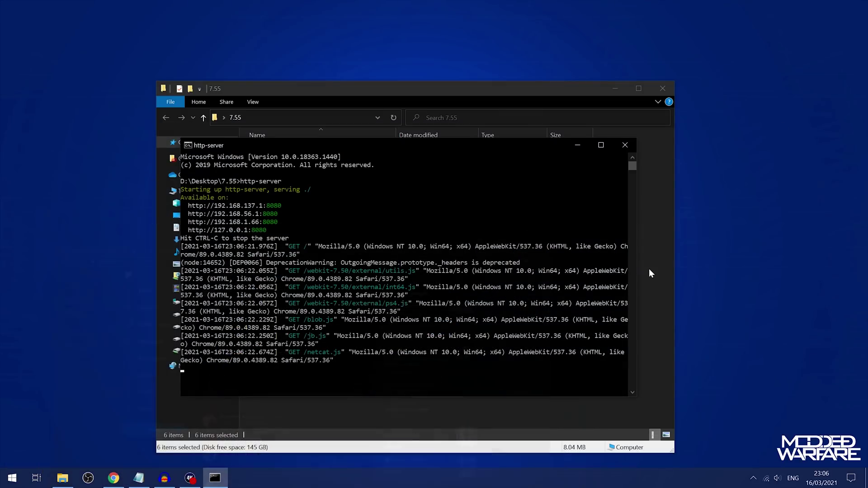
{"action": "left_click", "coordinate": [810, 7]}
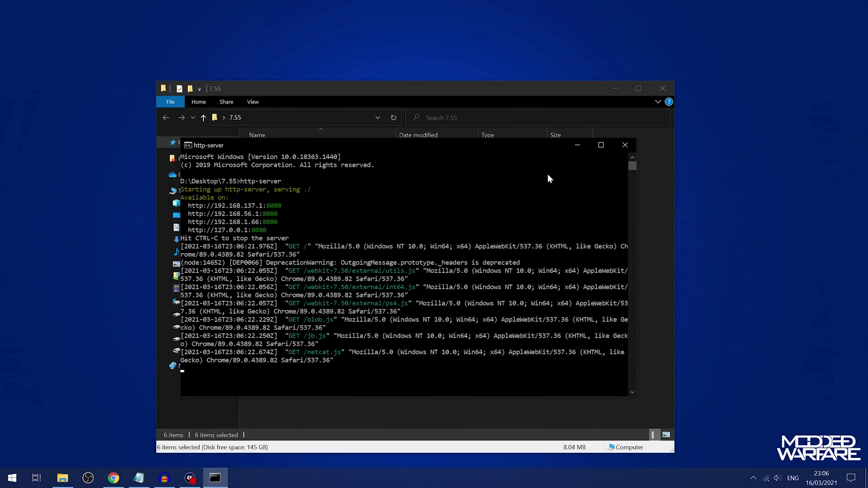
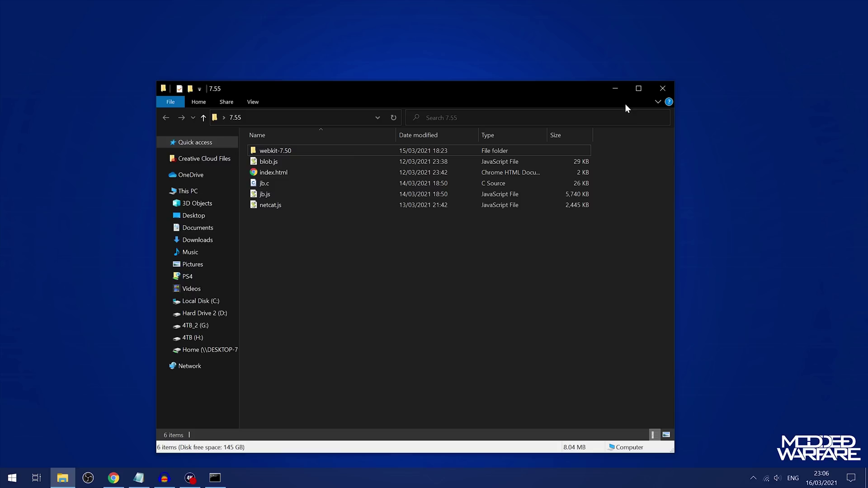
{"action": "left_click", "coordinate": [615, 88]}
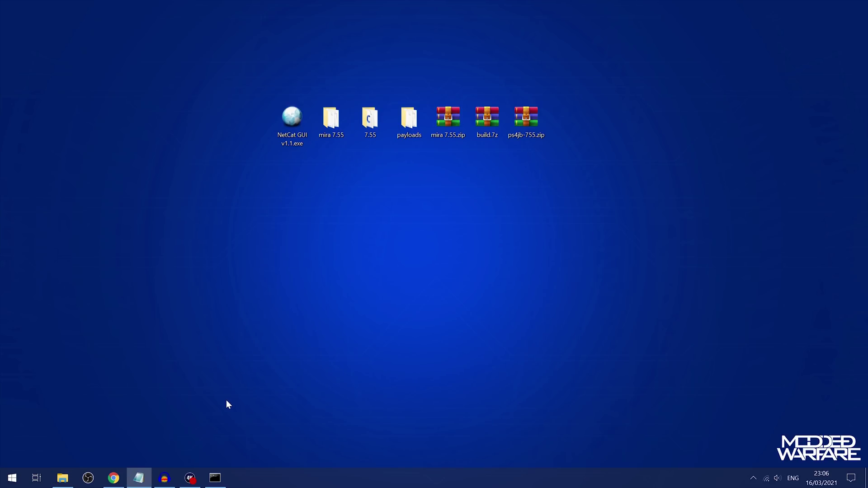
Step: Run ipconfig in a Command Prompt, highlight the Wi-Fi 2 adapter's IPv4 address, and close the window
{"action": "left_click", "coordinate": [12, 478]}
{"action": "type", "text": "cmd"}
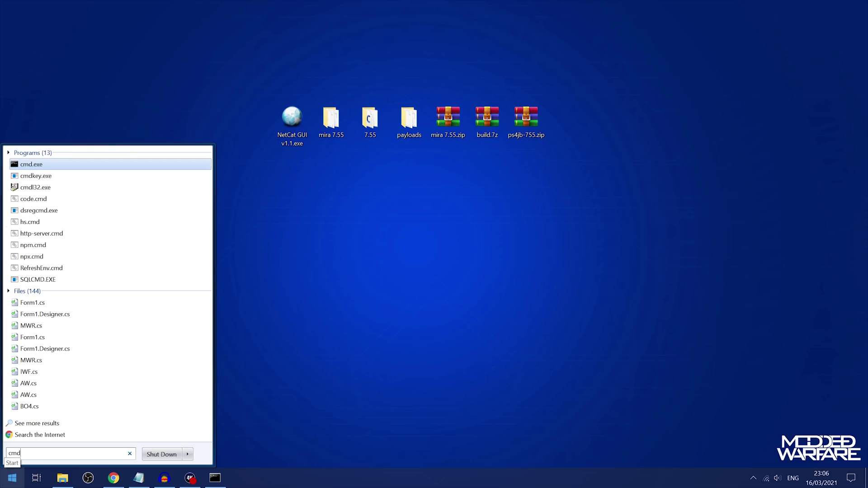
{"action": "key", "text": "Return"}
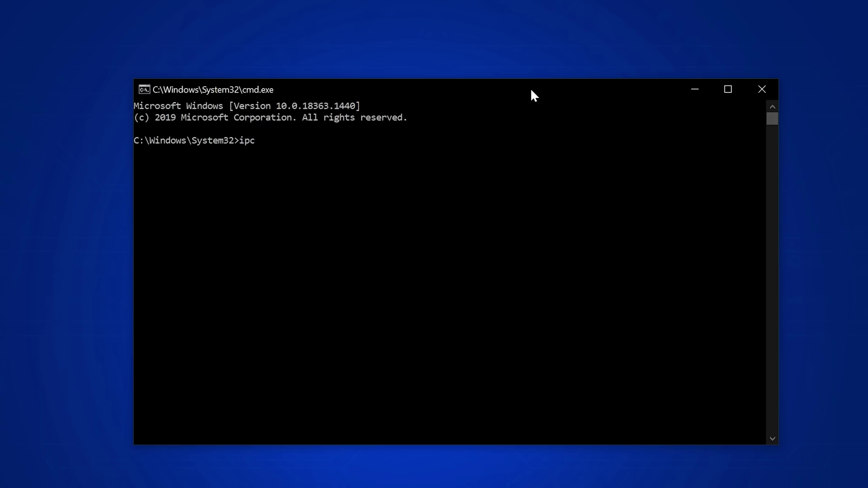
{"action": "type", "text": "ipconfig"}
{"action": "key", "text": "Return"}
{"action": "scroll", "coordinate": [337, 227], "scroll_direction": "up", "scroll_amount": 1}
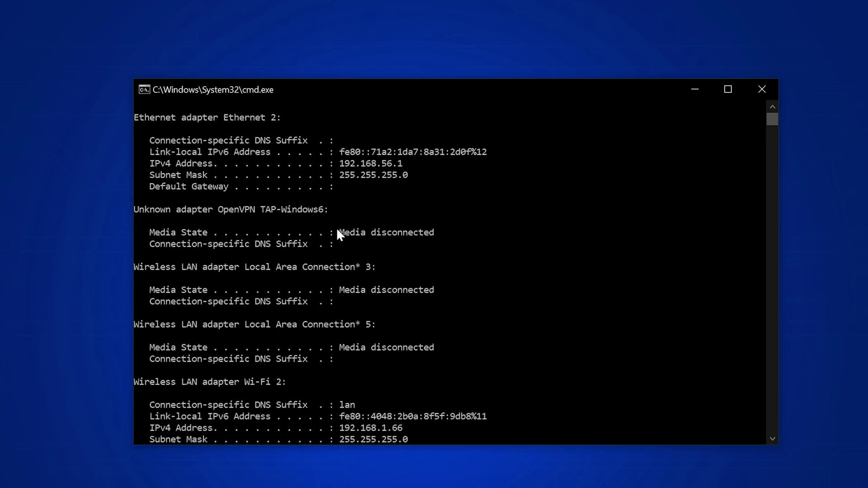
{"action": "scroll", "coordinate": [278, 338], "scroll_direction": "down", "scroll_amount": 2}
{"action": "left_click_drag", "start_coordinate": [340, 359], "coordinate": [412, 359]}
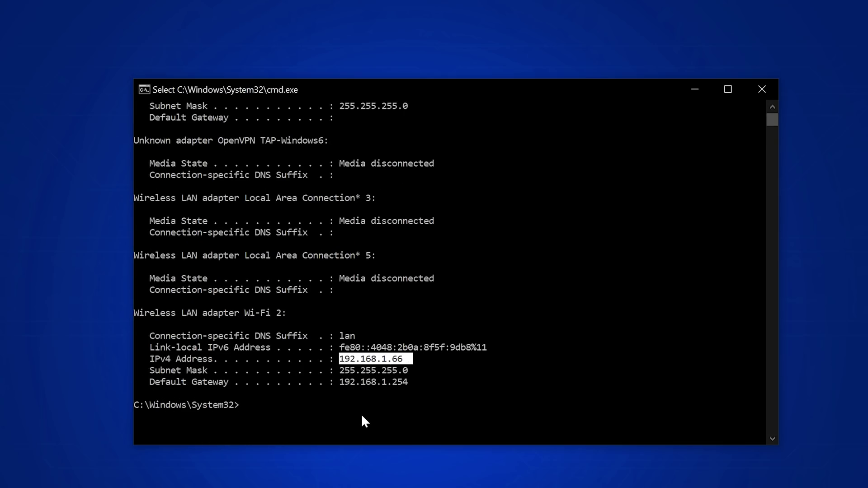
{"action": "left_click", "coordinate": [762, 89]}
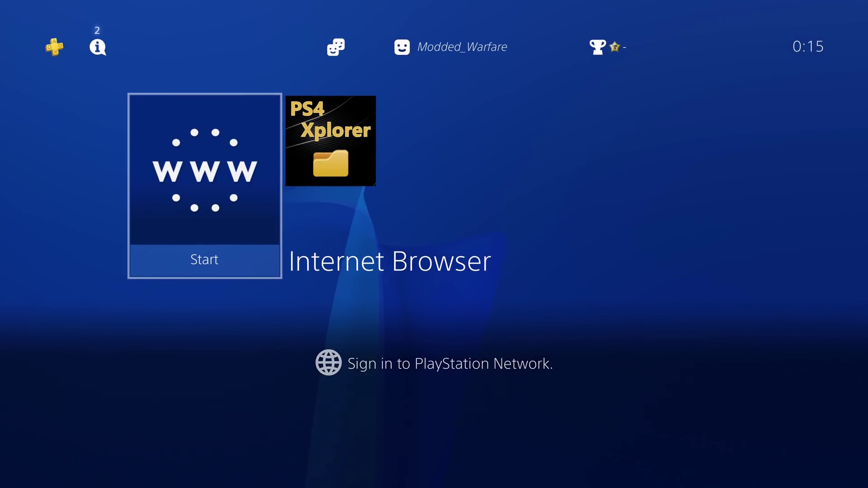
Step: Switch to the PS4, open its Network settings, and return to the home screen
{"action": "key", "text": "Up"}
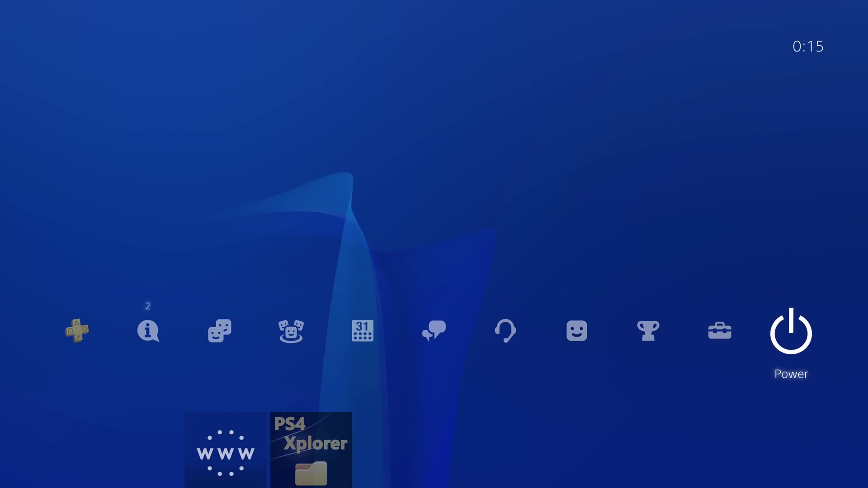
{"action": "key", "text": "Left"}
{"action": "key", "text": "Return"}
{"action": "key", "text": "Down"}
{"action": "key", "text": "Down"}
{"action": "key", "text": "Down"}
{"action": "key", "text": "Return"}
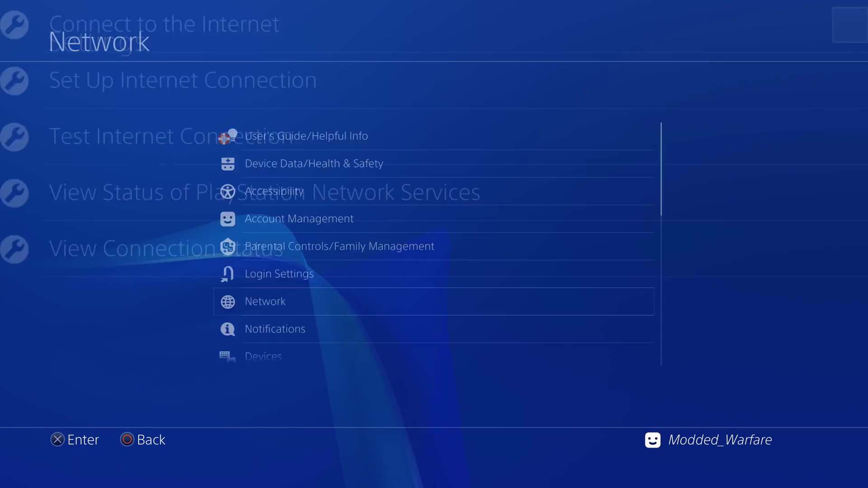
{"action": "key", "text": "Escape"}
{"action": "key", "text": "Escape"}
{"action": "key", "text": "Down"}
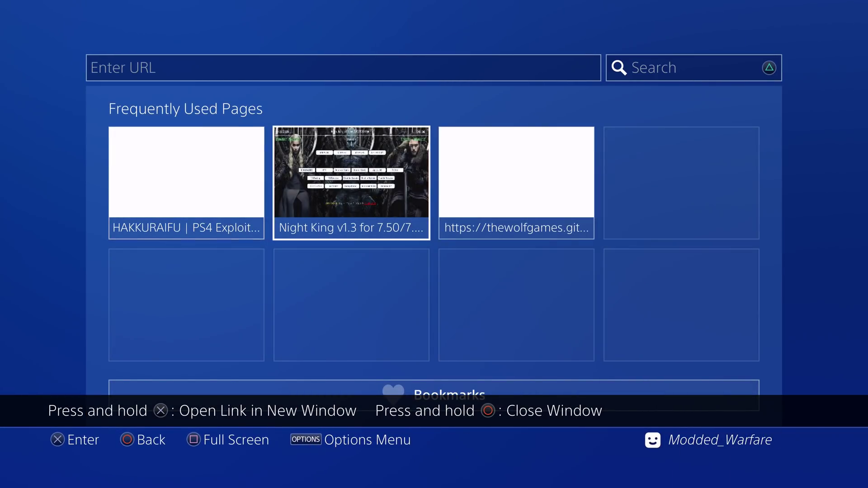
{"action": "key", "text": "Menu"}
{"action": "key", "text": "Up"}
{"action": "key", "text": "Up"}
{"action": "key", "text": "Down"}
{"action": "key", "text": "Up"}
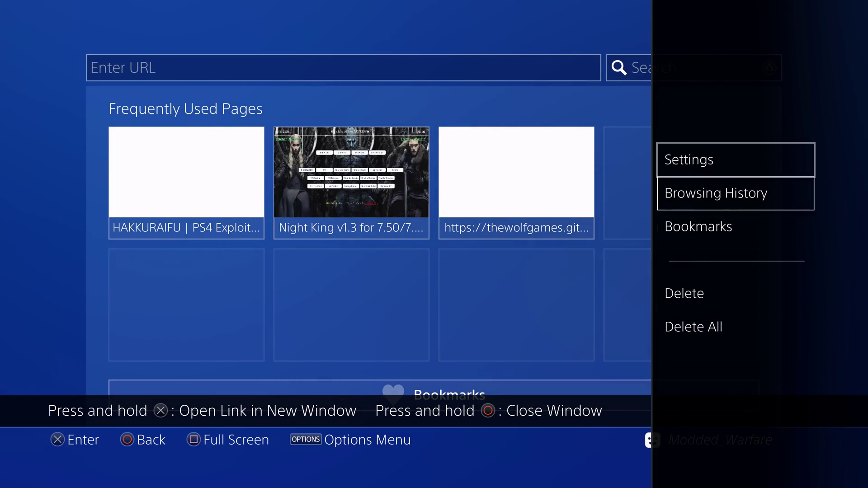
{"action": "key", "text": "Escape"}
{"action": "key", "text": "Left"}
{"action": "key", "text": "Up"}
{"action": "key", "text": "Return"}
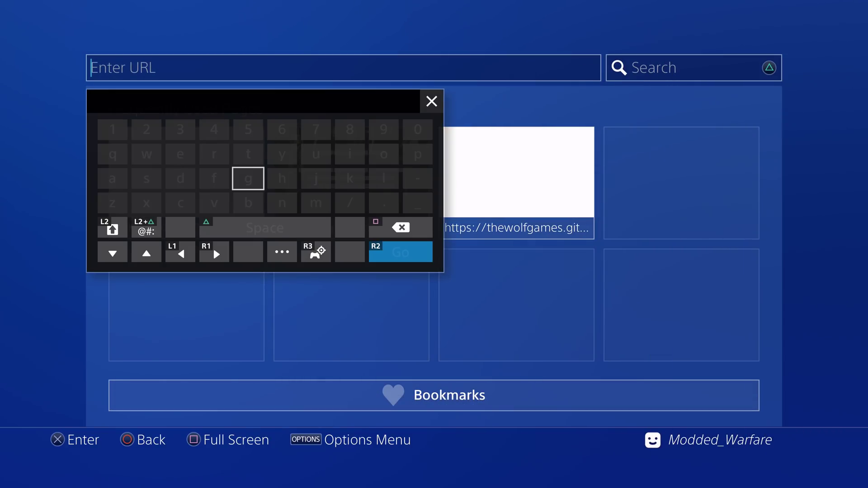
{"action": "key", "text": "Right"}
{"action": "type", "text": "h"}
{"action": "key", "text": "Left"}
{"action": "key", "text": "Left"}
{"action": "key", "text": "Left"}
{"action": "key", "text": "Left"}
{"action": "key", "text": "Left"}
{"action": "key", "text": "Up"}
{"action": "key", "text": "Up"}
{"action": "key", "text": "Up"}
{"action": "key", "text": "Return"}
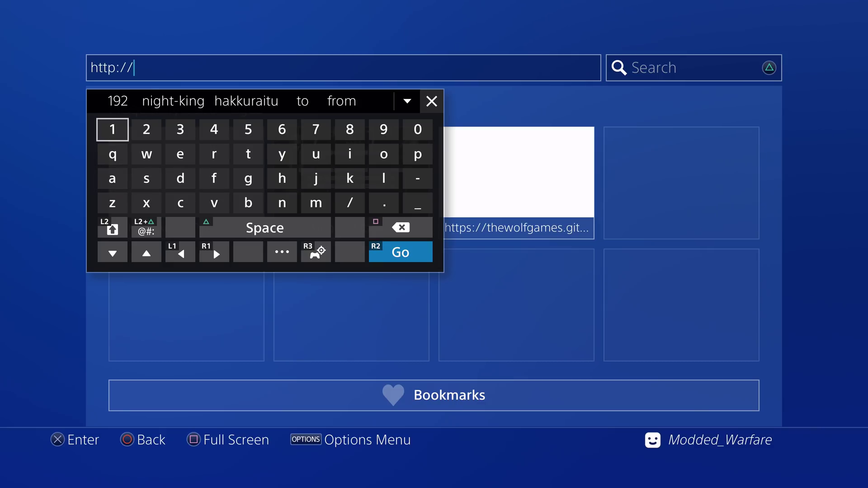
{"action": "key", "text": "Up"}
{"action": "key", "text": "Return"}
{"action": "key", "text": "Up"}
{"action": "key", "text": "Return"}
{"action": "key", "text": "Up"}
{"action": "key", "text": "Return"}
{"action": "key", "text": "Up"}
{"action": "key", "text": "Return"}
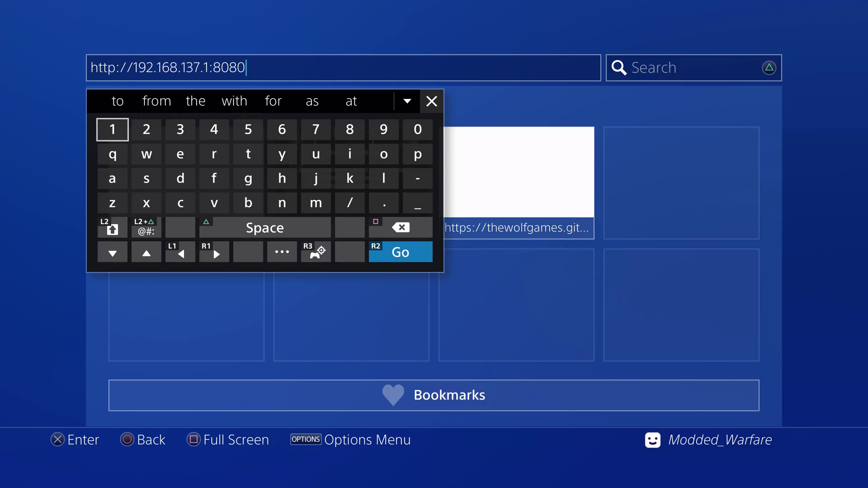
{"action": "key", "text": "Right"}
{"action": "key", "text": "Right"}
{"action": "key", "text": "Right"}
{"action": "key", "text": "Right"}
{"action": "key", "text": "Right"}
{"action": "key", "text": "Right"}
{"action": "key", "text": "Right"}
{"action": "key", "text": "Right"}
{"action": "key", "text": "Down"}
{"action": "key", "text": "Down"}
{"action": "key", "text": "Down"}
{"action": "key", "text": "Down"}
{"action": "key", "text": "Down"}
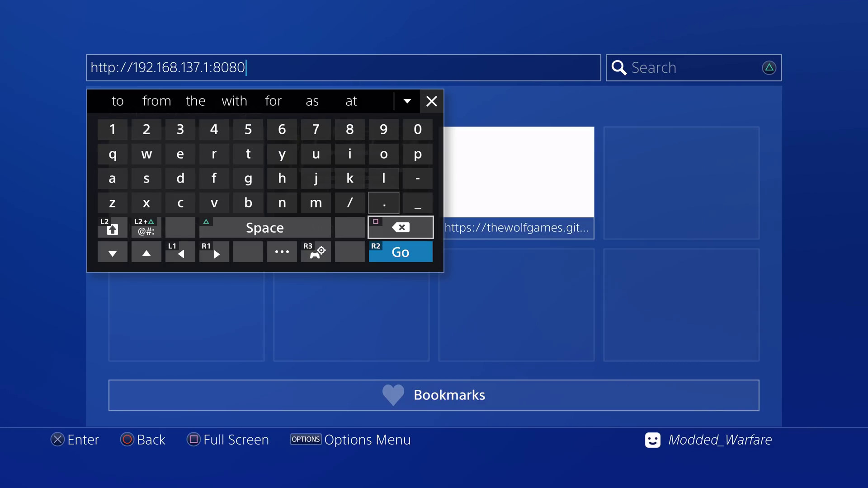
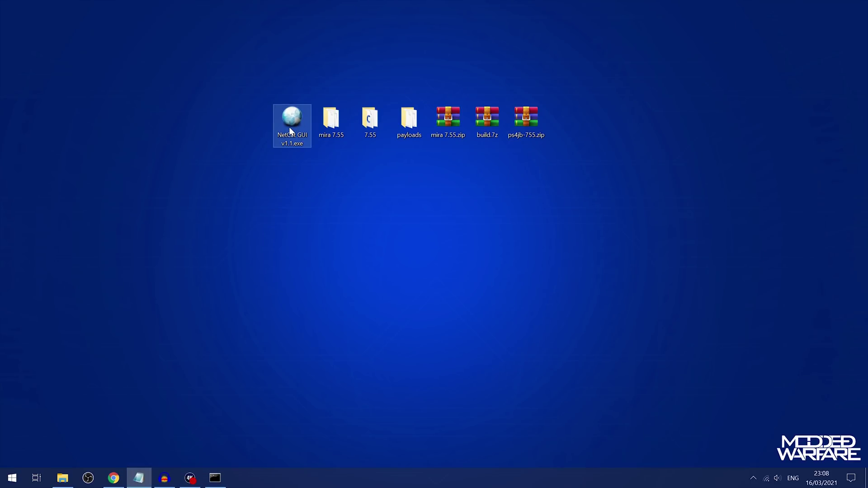
Step: Switch to the PC, open NetCat GUI v1.1, and load the MiraLoader BIN file from the mira 7.55 folder as the payload
{"action": "double_click", "coordinate": [288, 127]}
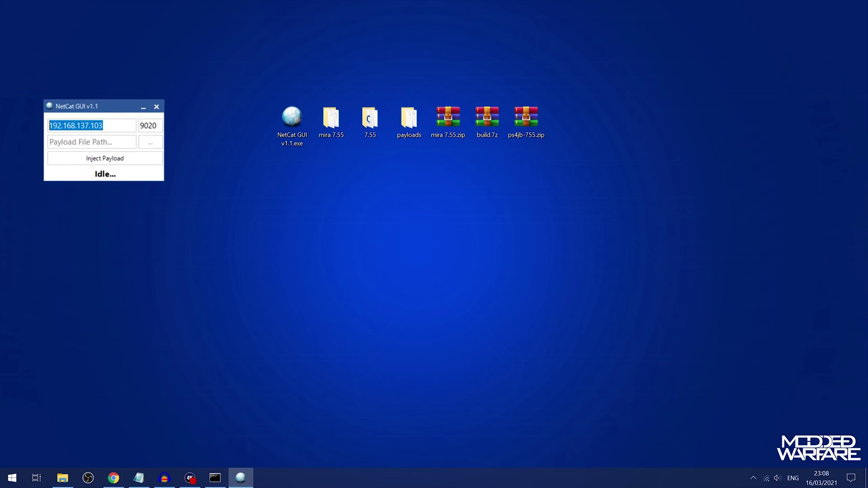
{"action": "left_click", "coordinate": [117, 126]}
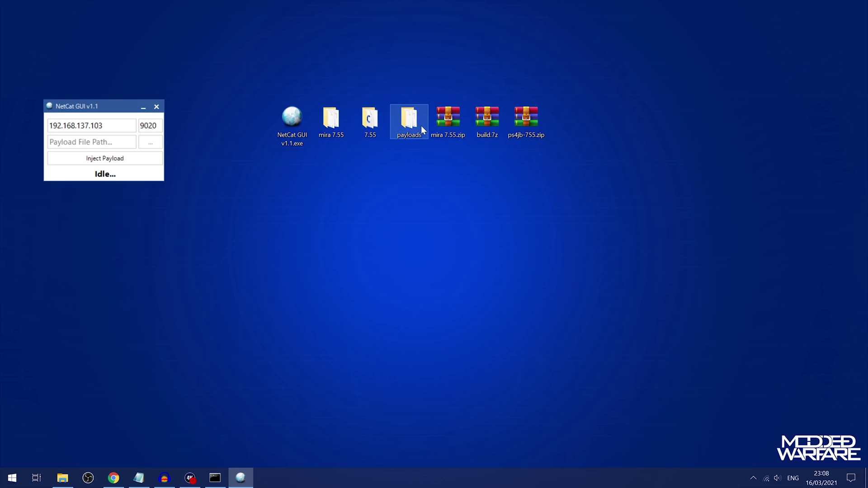
{"action": "left_click", "coordinate": [329, 132]}
{"action": "double_click", "coordinate": [329, 132]}
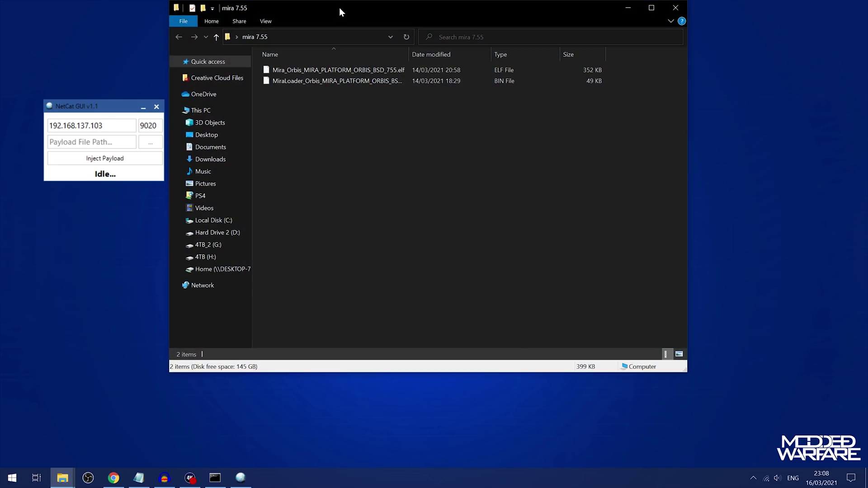
{"action": "left_click_drag", "start_coordinate": [339, 7], "coordinate": [385, 62]}
{"action": "left_click", "coordinate": [415, 135]}
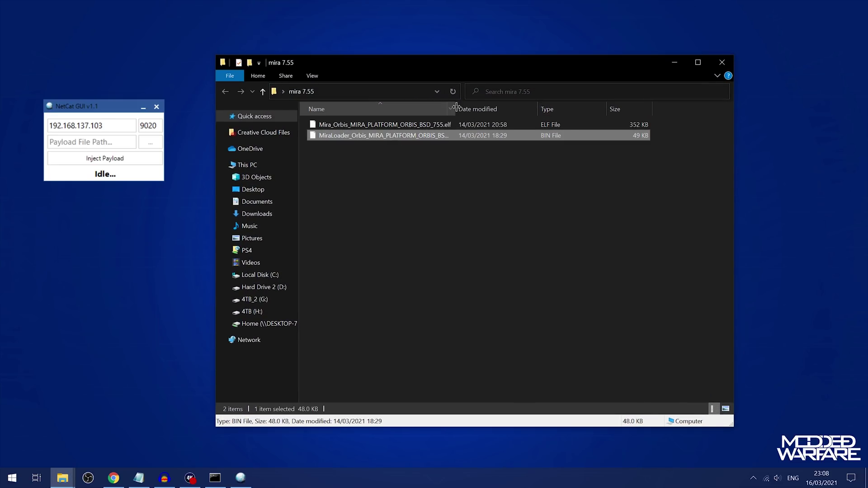
{"action": "left_click_drag", "start_coordinate": [140, 137], "coordinate": [93, 142]}
{"action": "left_click", "coordinate": [684, 63]}
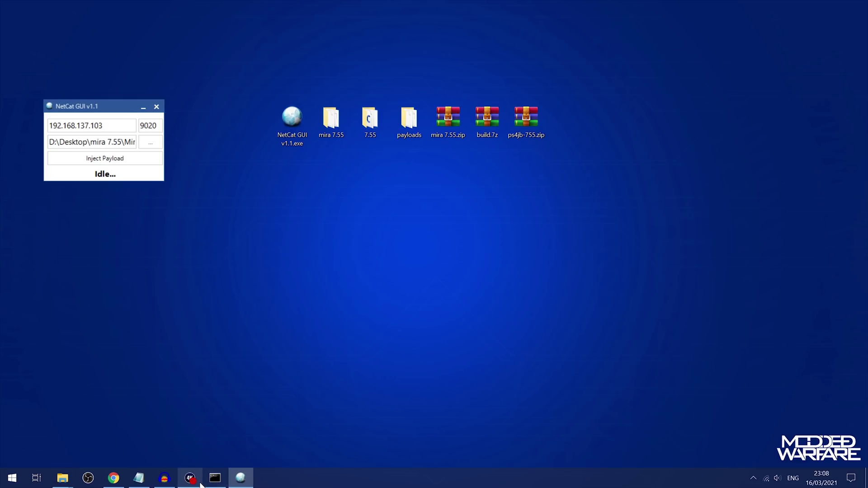
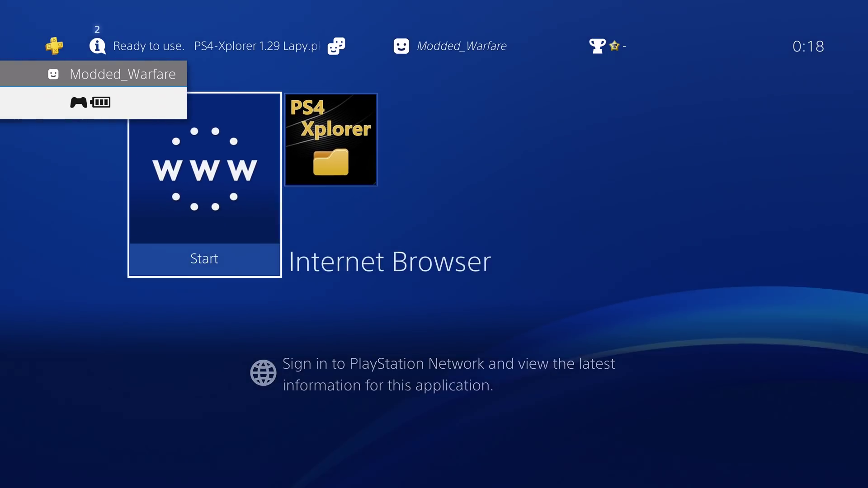
{"action": "key", "text": "Right"}
{"action": "key", "text": "Up"}
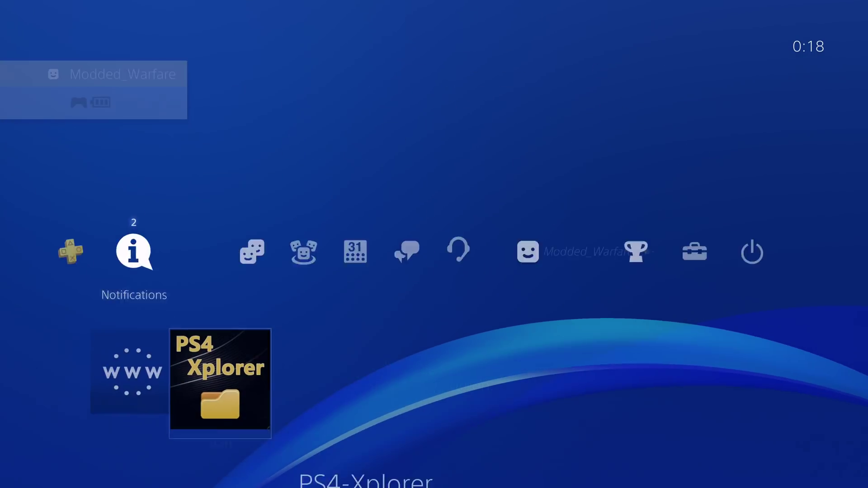
{"action": "key", "text": "Down"}
{"action": "key", "text": "Left"}
{"action": "key", "text": "Right"}
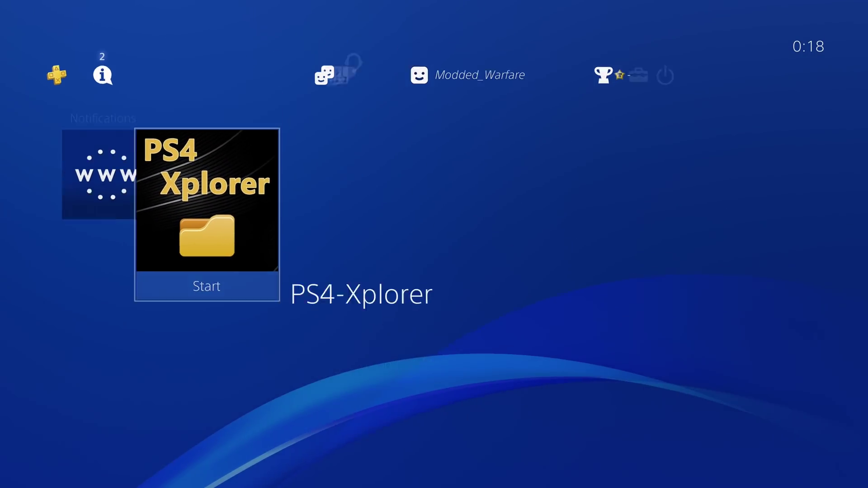
{"action": "key", "text": "Up"}
{"action": "key", "text": "Down"}
Step: Open Debug Settings at the end of the PS4 Settings list
{"action": "key", "text": "Up"}
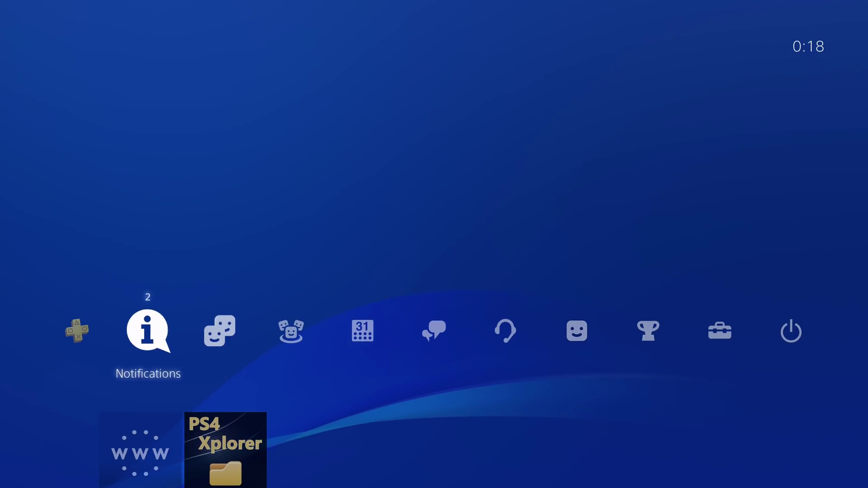
{"action": "key", "text": "Right"}
{"action": "key", "text": "Right"}
{"action": "key", "text": "Right"}
{"action": "key", "text": "Right"}
{"action": "key", "text": "Right"}
{"action": "key", "text": "Right"}
{"action": "key", "text": "Right"}
{"action": "key", "text": "Right"}
{"action": "key", "text": "Return"}
{"action": "key", "text": "Down"}
{"action": "key", "text": "Down"}
{"action": "key", "text": "Down"}
{"action": "key", "text": "Down"}
{"action": "key", "text": "Down"}
{"action": "key", "text": "Down"}
{"action": "key", "text": "Down"}
{"action": "key", "text": "Down"}
{"action": "key", "text": "Down"}
{"action": "key", "text": "Down"}
{"action": "key", "text": "Down"}
{"action": "key", "text": "Down"}
{"action": "key", "text": "Down"}
{"action": "key", "text": "Down"}
{"action": "key", "text": "Down"}
{"action": "key", "text": "Down"}
{"action": "key", "text": "Down"}
{"action": "key", "text": "Down"}
{"action": "key", "text": "Down"}
{"action": "key", "text": "Down"}
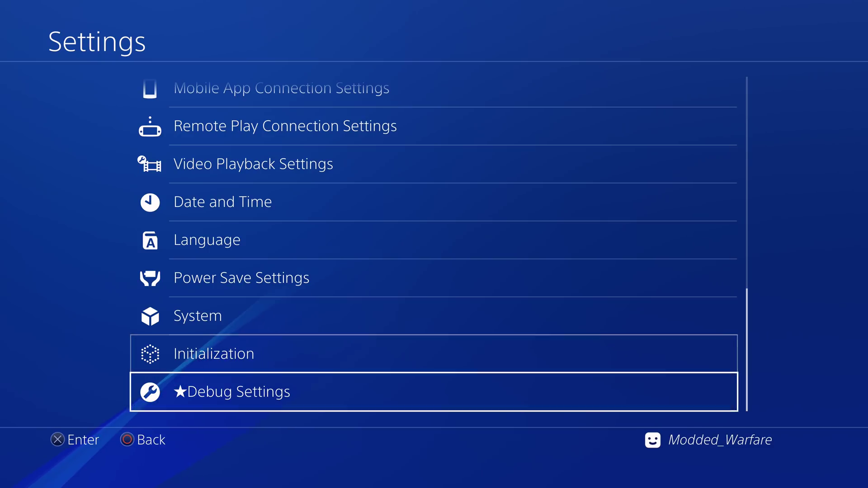
{"action": "key", "text": "Return"}
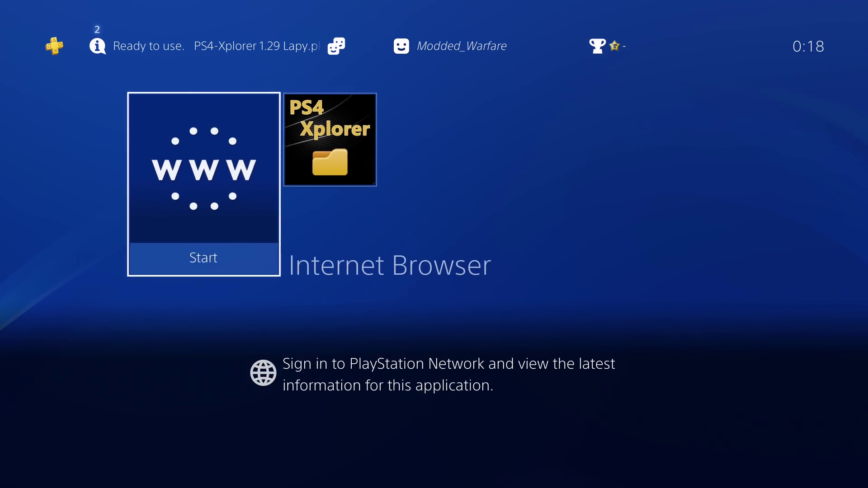
Step: Launch PS4-Xplorer from the PS4 home screen
{"action": "key", "text": "Right"}
{"action": "key", "text": "Return"}
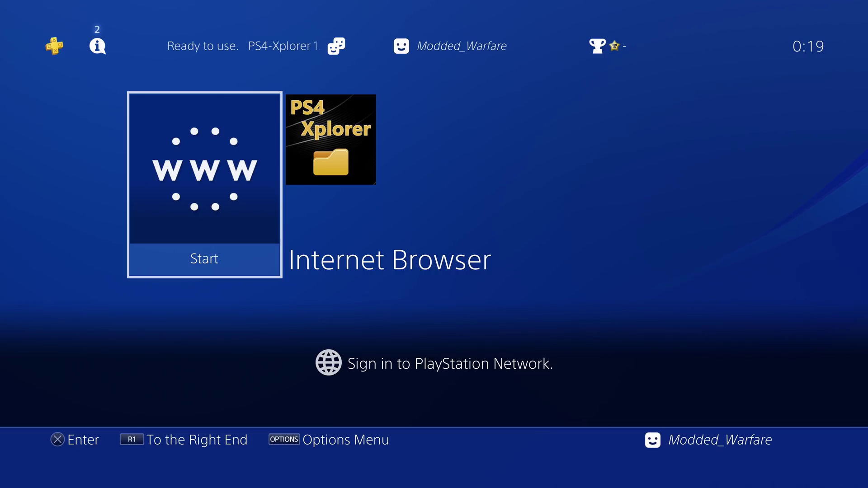
{"action": "key", "text": "Return"}
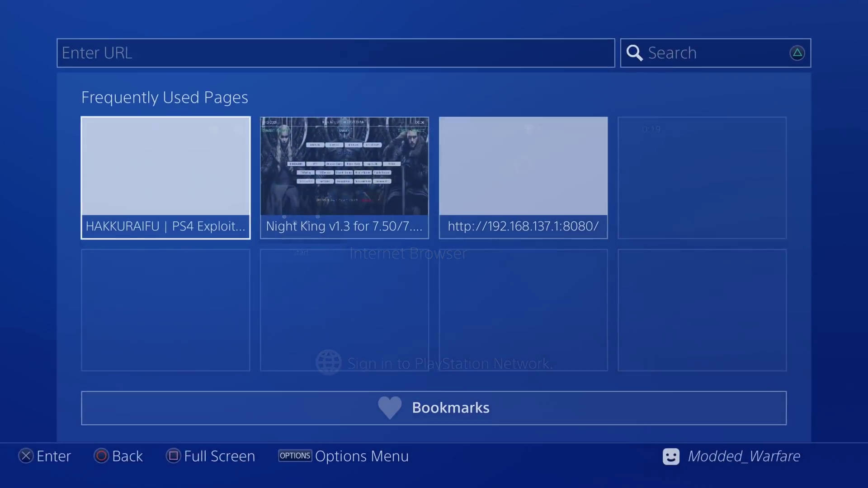
{"action": "key", "text": "Right"}
{"action": "key", "text": "Right"}
{"action": "key", "text": "Left"}
{"action": "key", "text": "Right"}
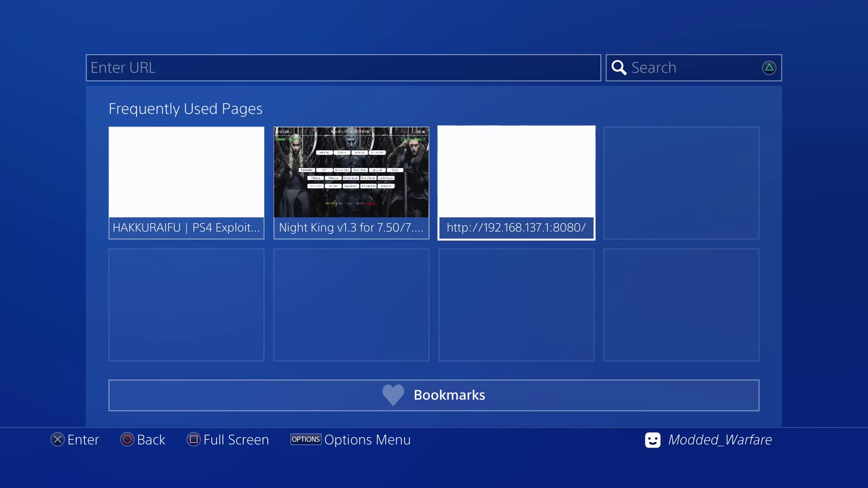
{"action": "key", "text": "Left"}
{"action": "key", "text": "Right"}
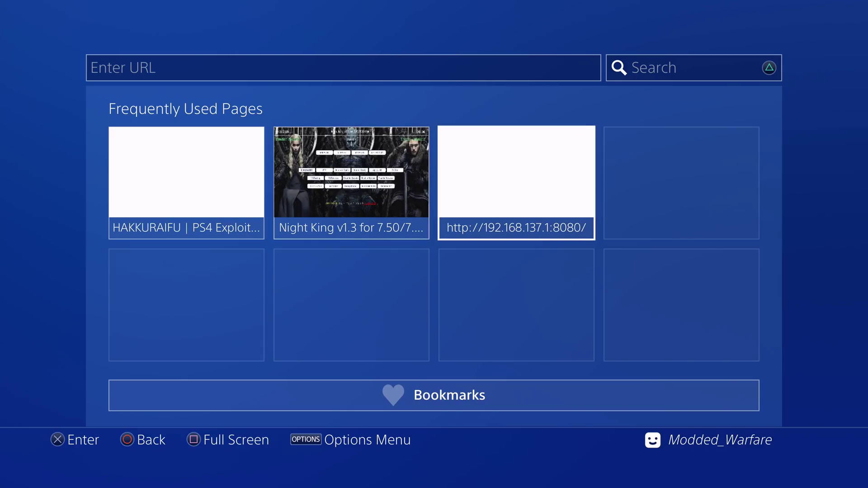
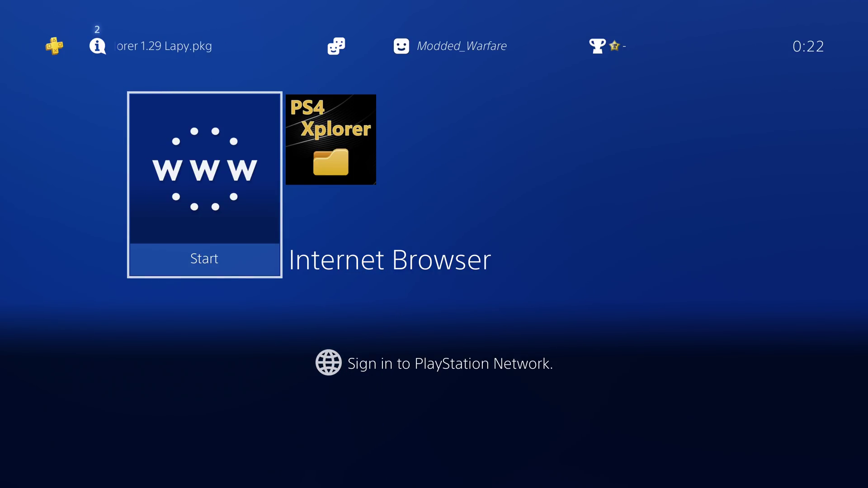
{"action": "key", "text": "Down"}
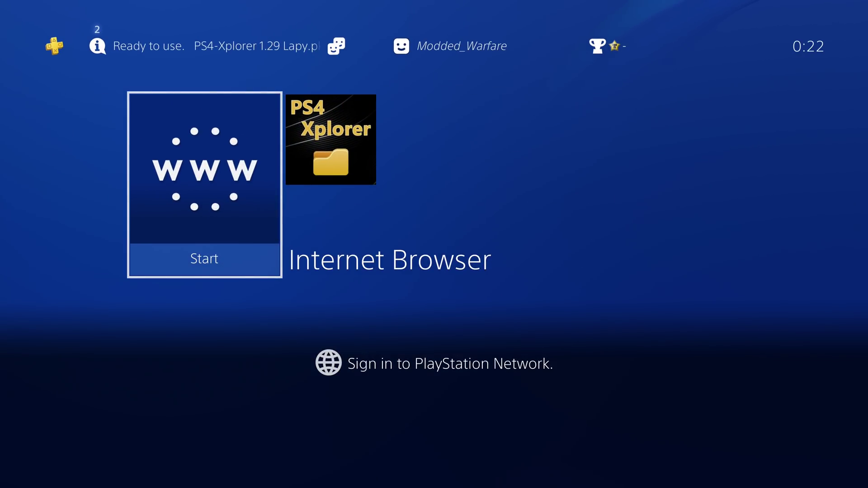